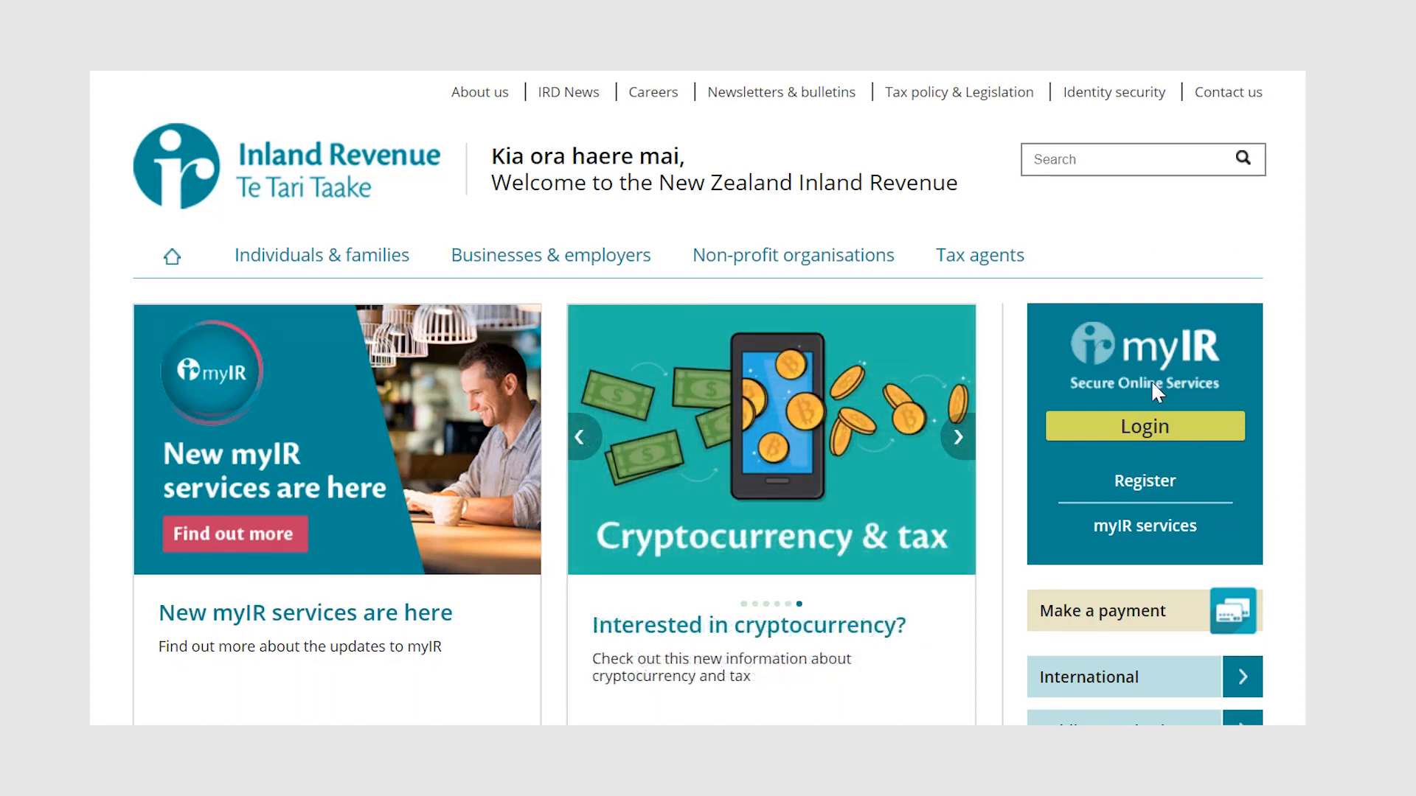
Step: Open the 2018 check for being required to file an IR3 or receive a PTS from the myIR income tax page
{"action": "left_click", "coordinate": [1145, 483]}
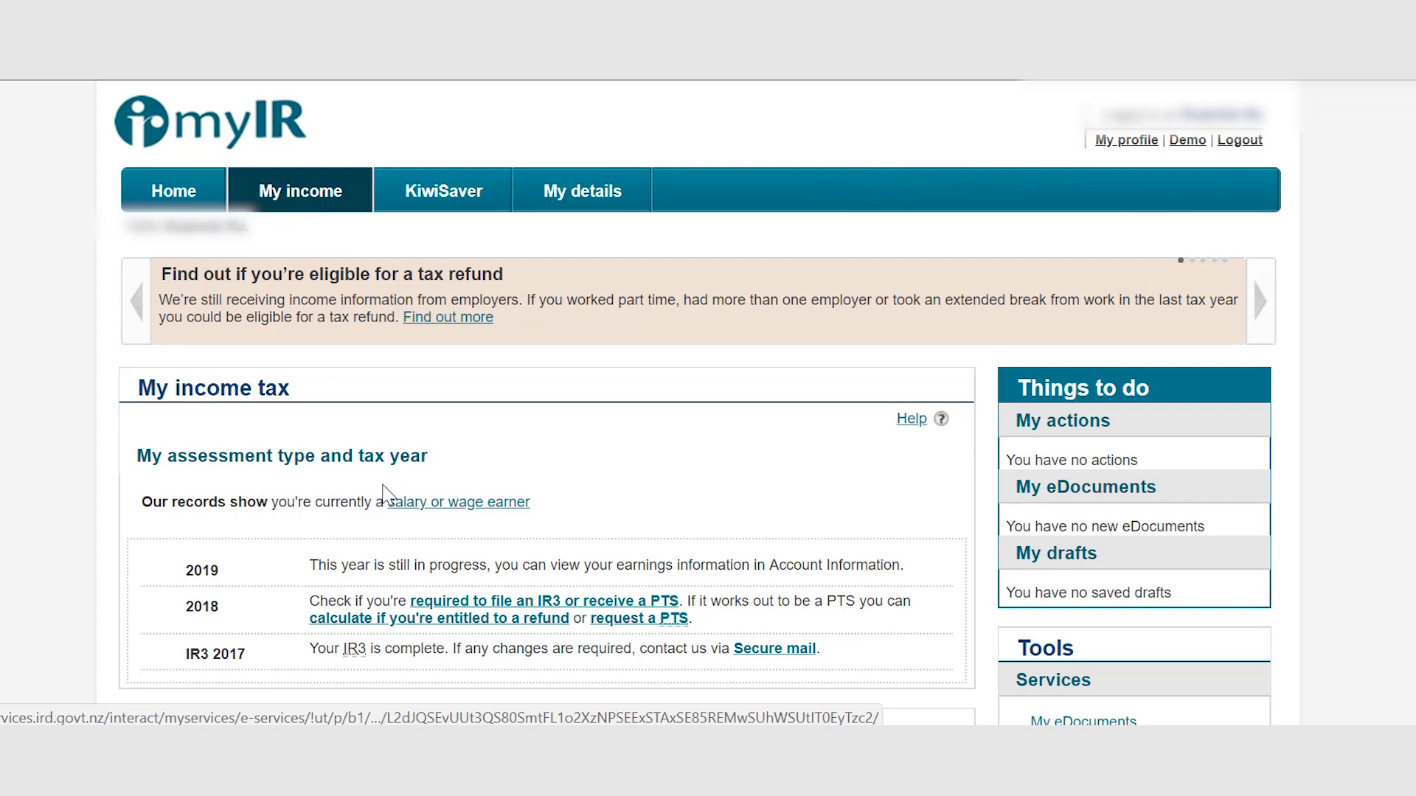
{"action": "scroll", "coordinate": [623, 531], "scroll_direction": "down", "scroll_amount": 3}
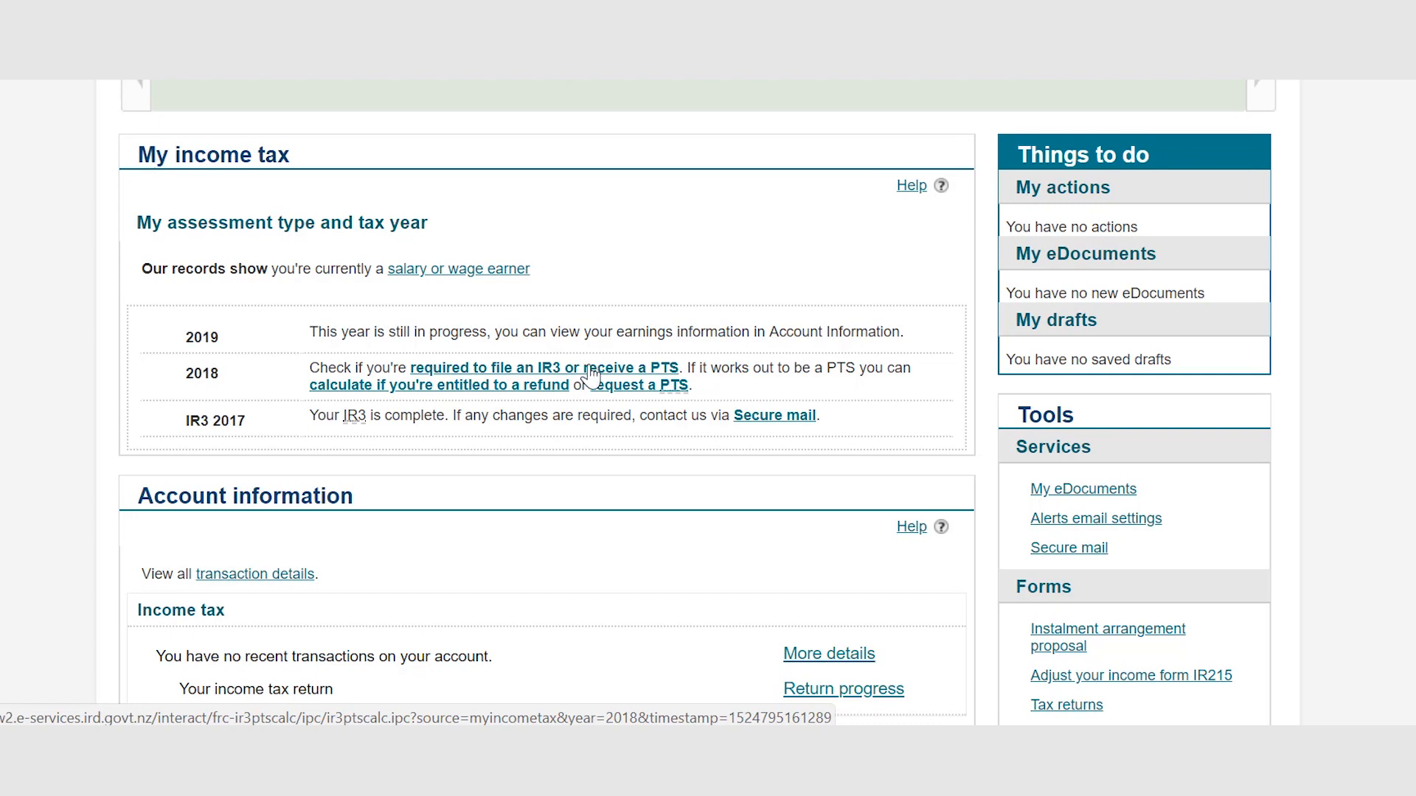
{"action": "left_click", "coordinate": [552, 373]}
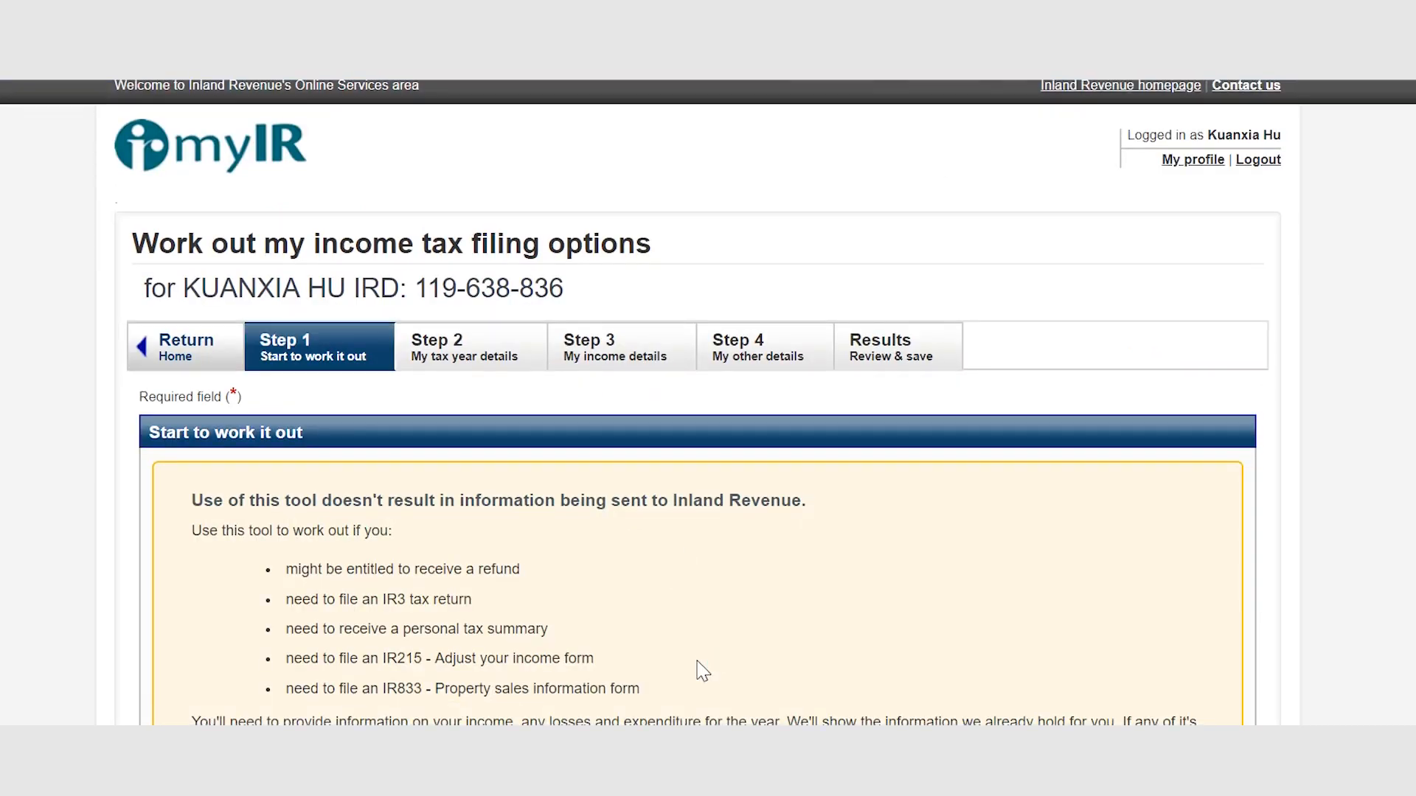
Step: Choose the tax year 1 April 2017 to 31 March 2018 and start the filing and refund calculation
{"action": "scroll", "coordinate": [701, 673], "scroll_direction": "down", "scroll_amount": 3}
{"action": "left_click", "coordinate": [759, 632]}
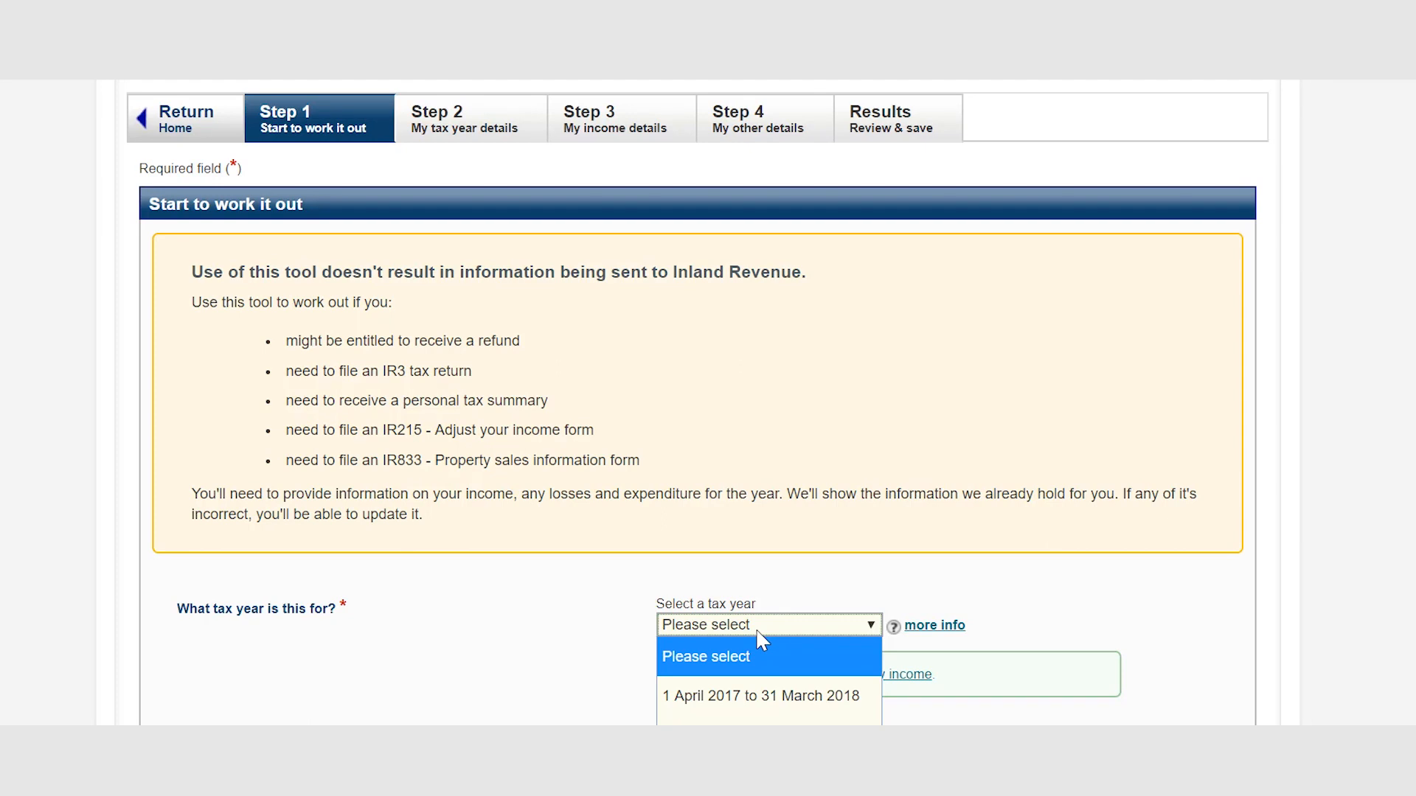
{"action": "left_click", "coordinate": [757, 697]}
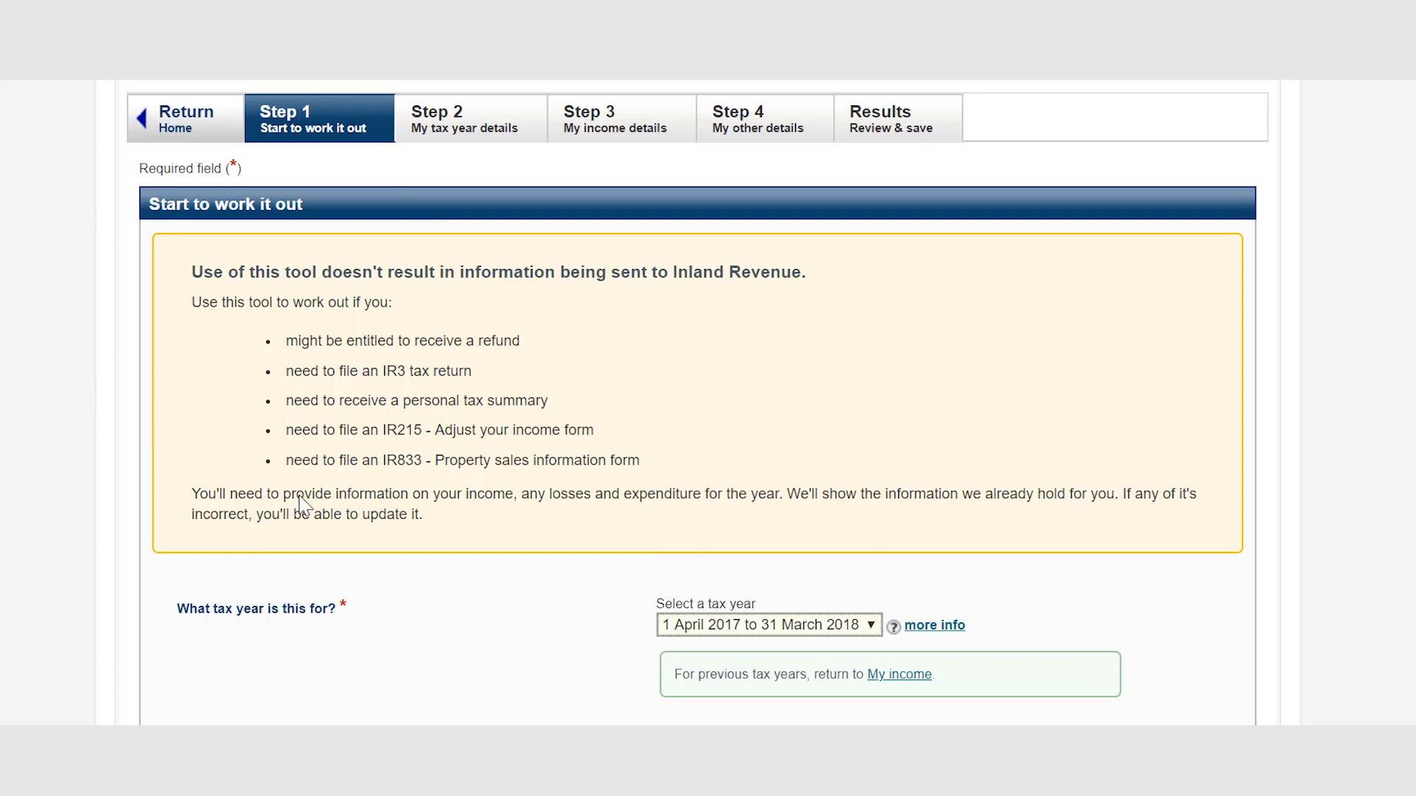
{"action": "scroll", "coordinate": [796, 486], "scroll_direction": "down", "scroll_amount": 3}
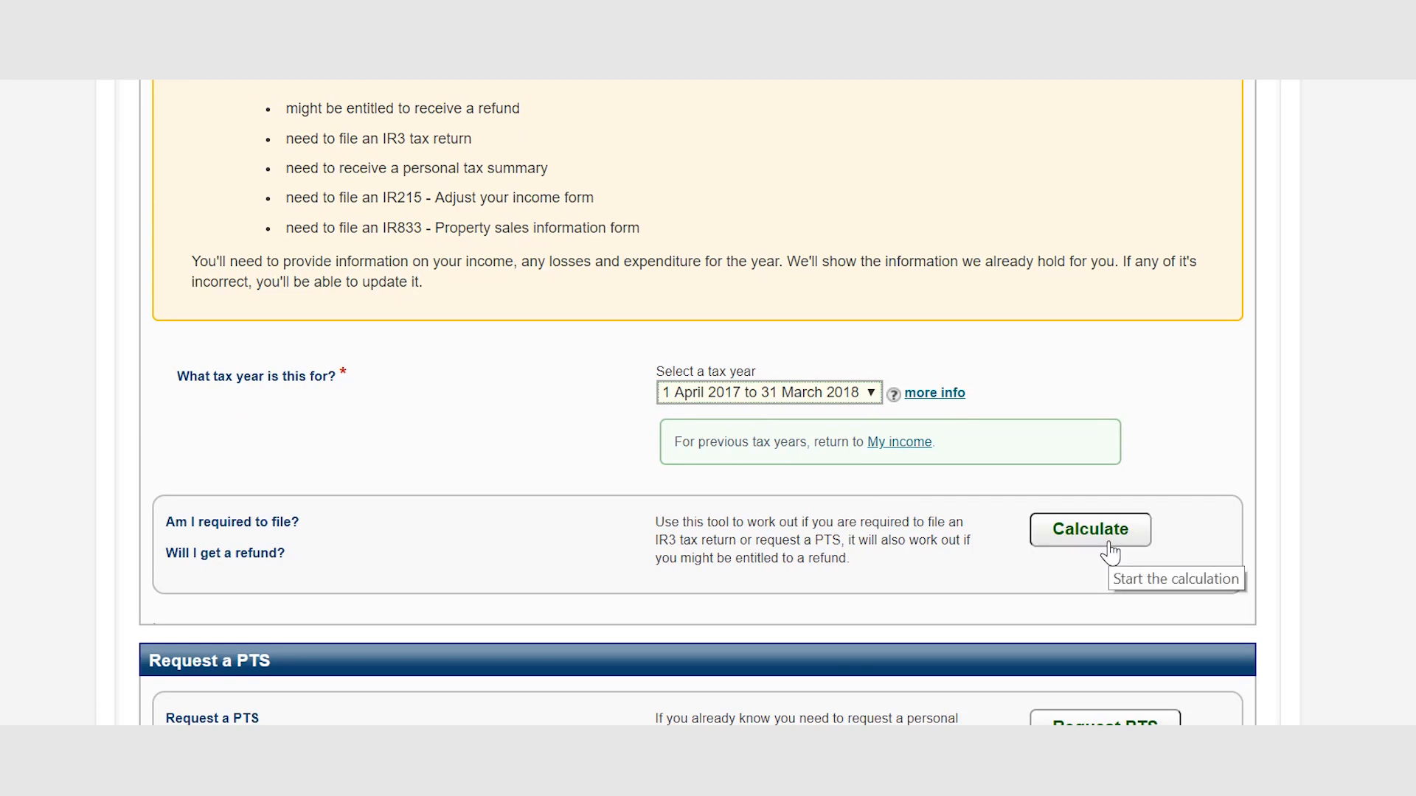
{"action": "left_click", "coordinate": [1109, 552]}
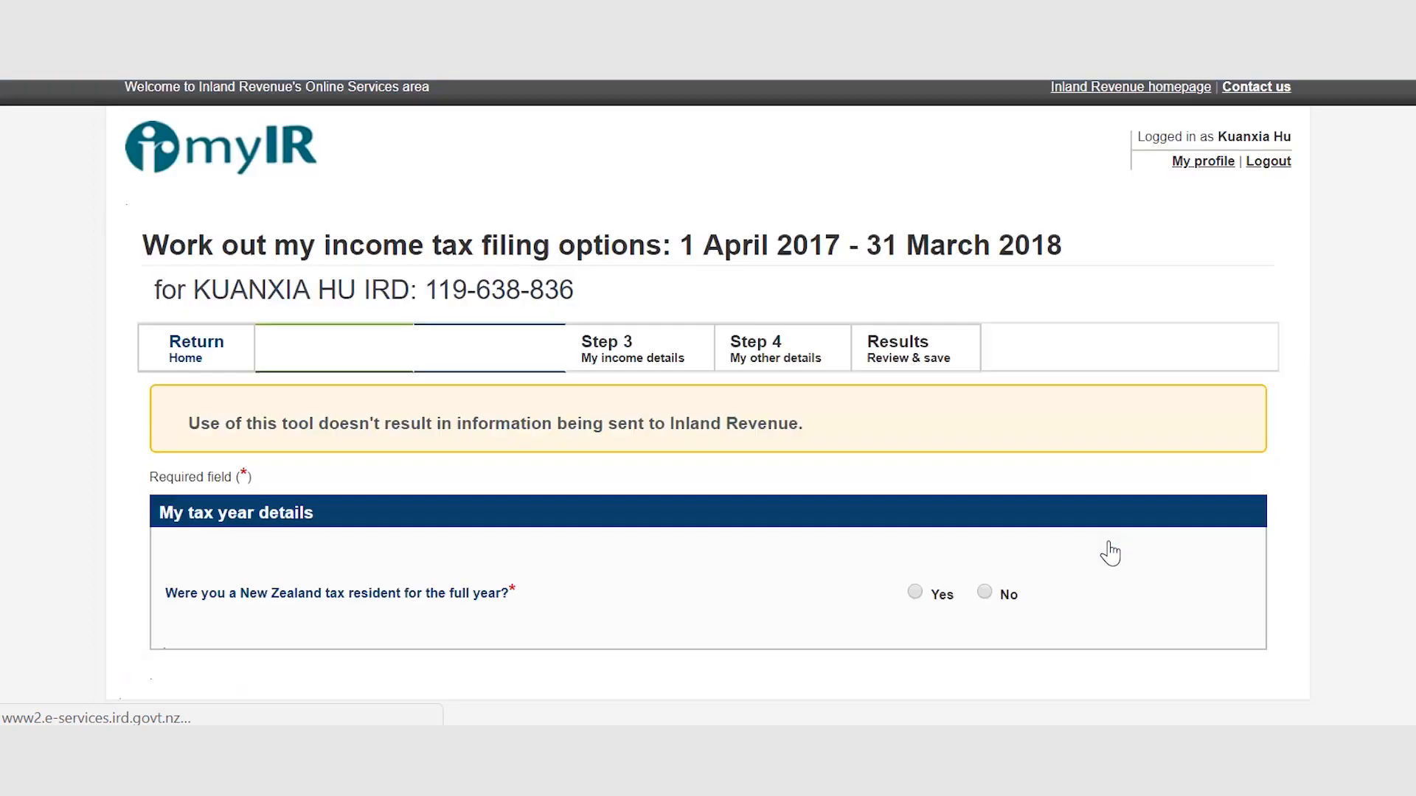
Step: Answer Yes to full-year New Zealand tax residency and No to bankruptcy, balance date change and special tax code, and continue
{"action": "scroll", "coordinate": [1109, 551], "scroll_direction": "down", "scroll_amount": 3}
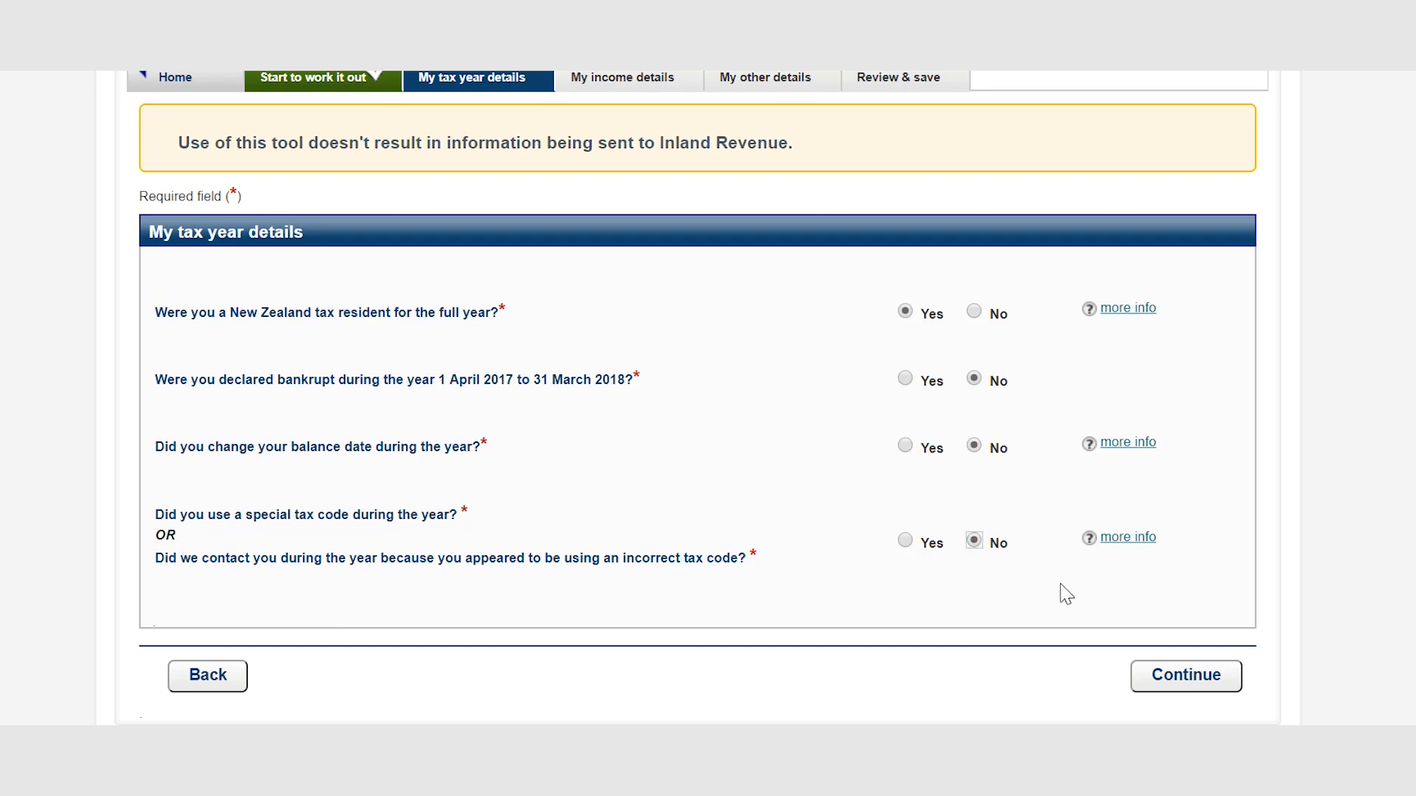
{"action": "left_click", "coordinate": [1182, 680]}
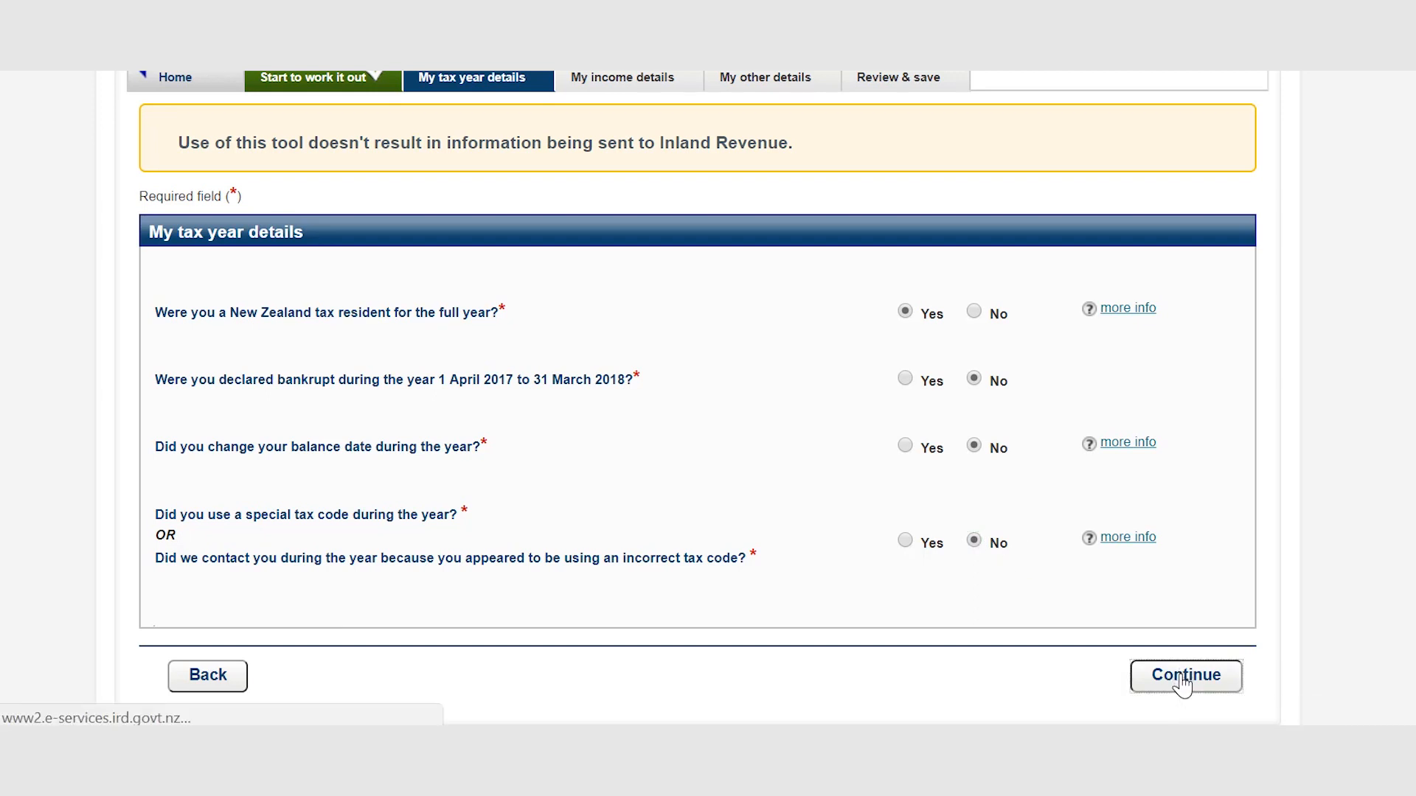
Step: Answer No to Māori authority distributions and Yes to interest, entering 1000 total interest received and 330 RWT deducted
{"action": "scroll", "coordinate": [1182, 686], "scroll_direction": "down", "scroll_amount": 3}
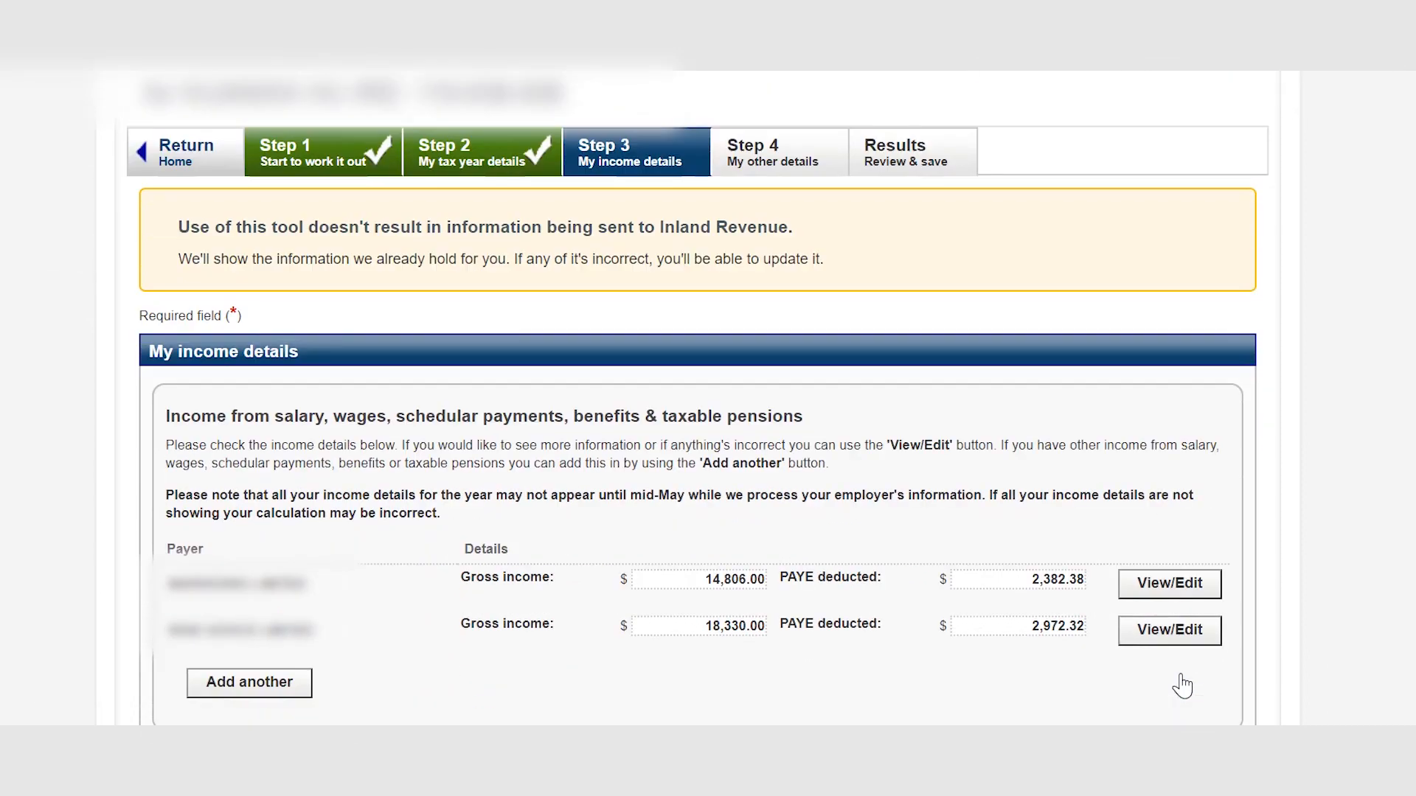
{"action": "scroll", "coordinate": [1182, 686], "scroll_direction": "down", "scroll_amount": 2}
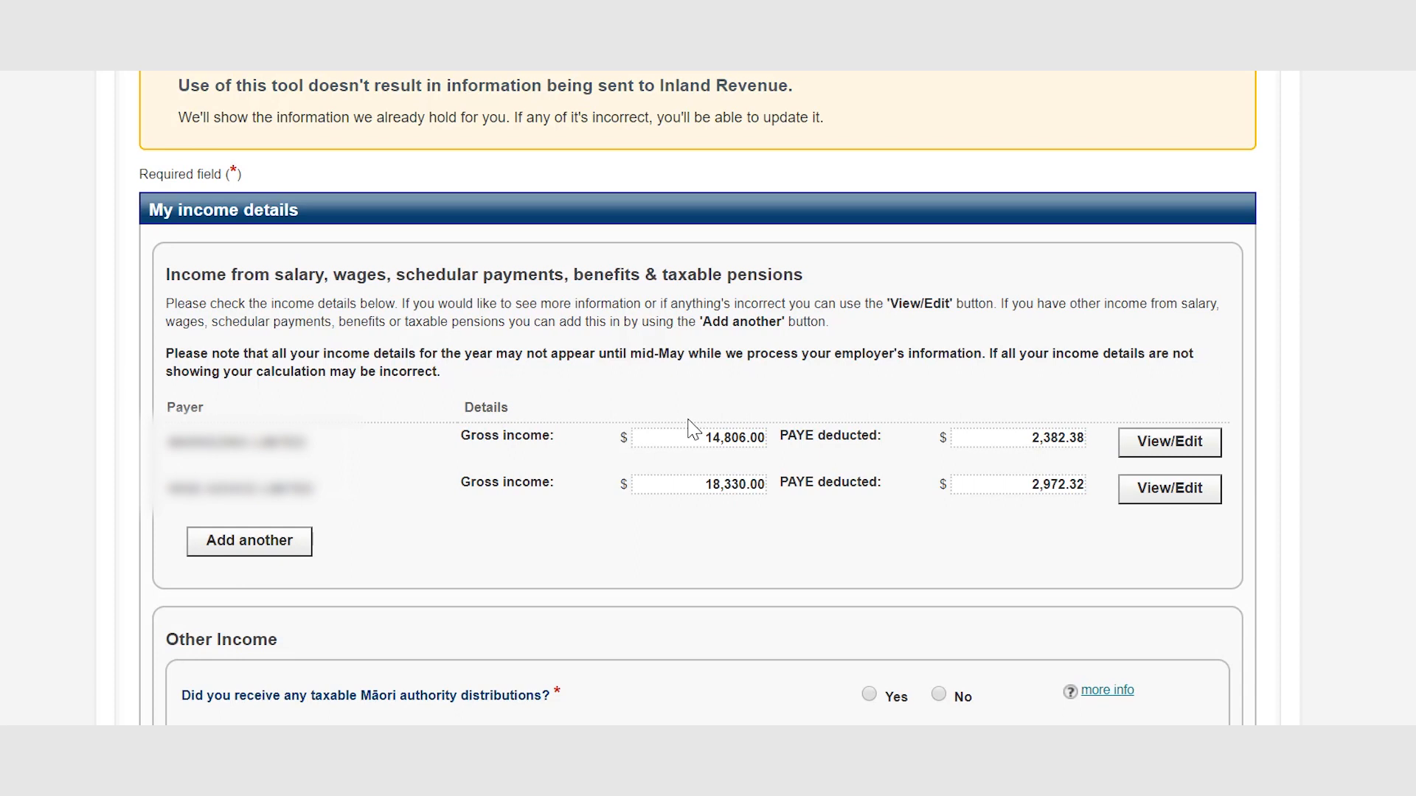
{"action": "scroll", "coordinate": [692, 428], "scroll_direction": "down", "scroll_amount": 3}
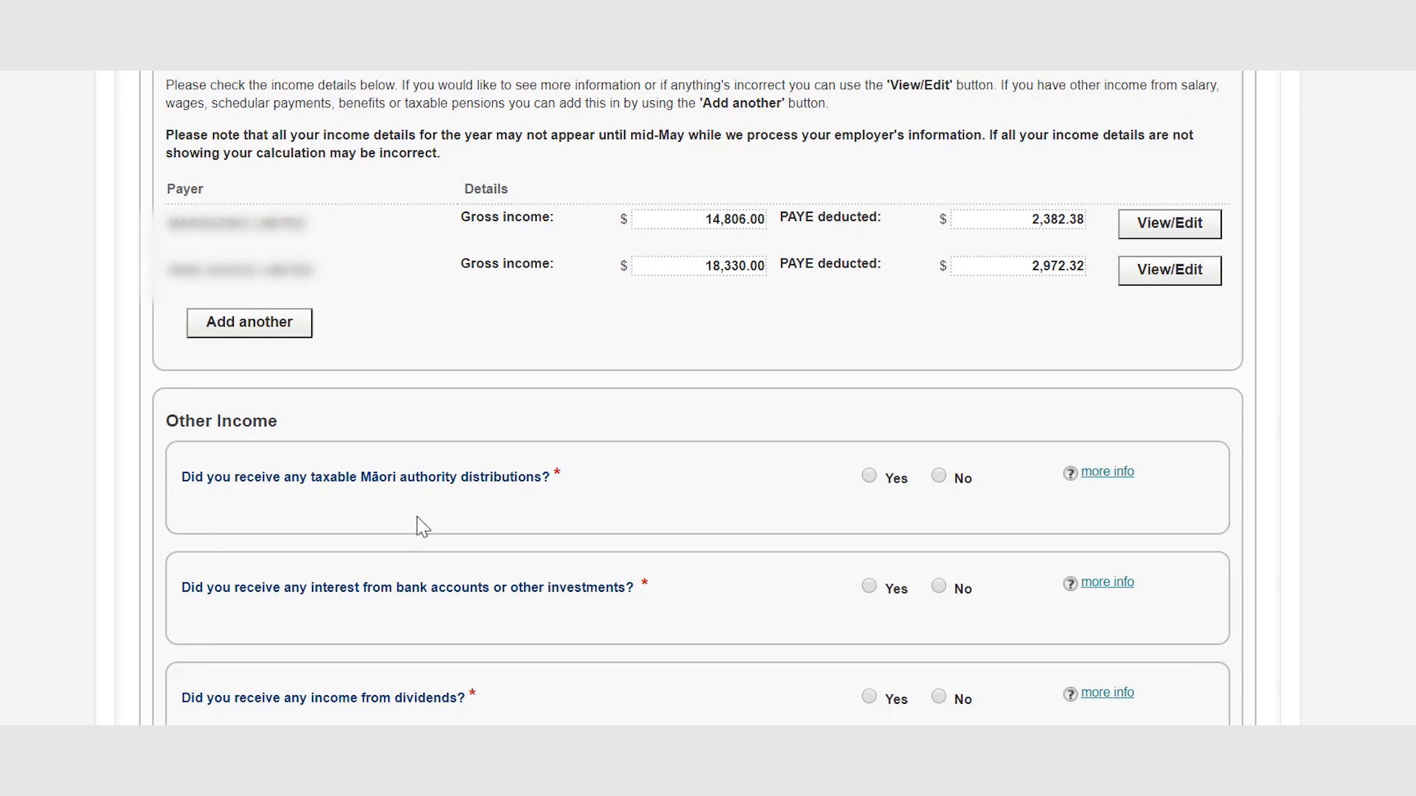
{"action": "left_click", "coordinate": [939, 477]}
{"action": "left_click", "coordinate": [868, 587]}
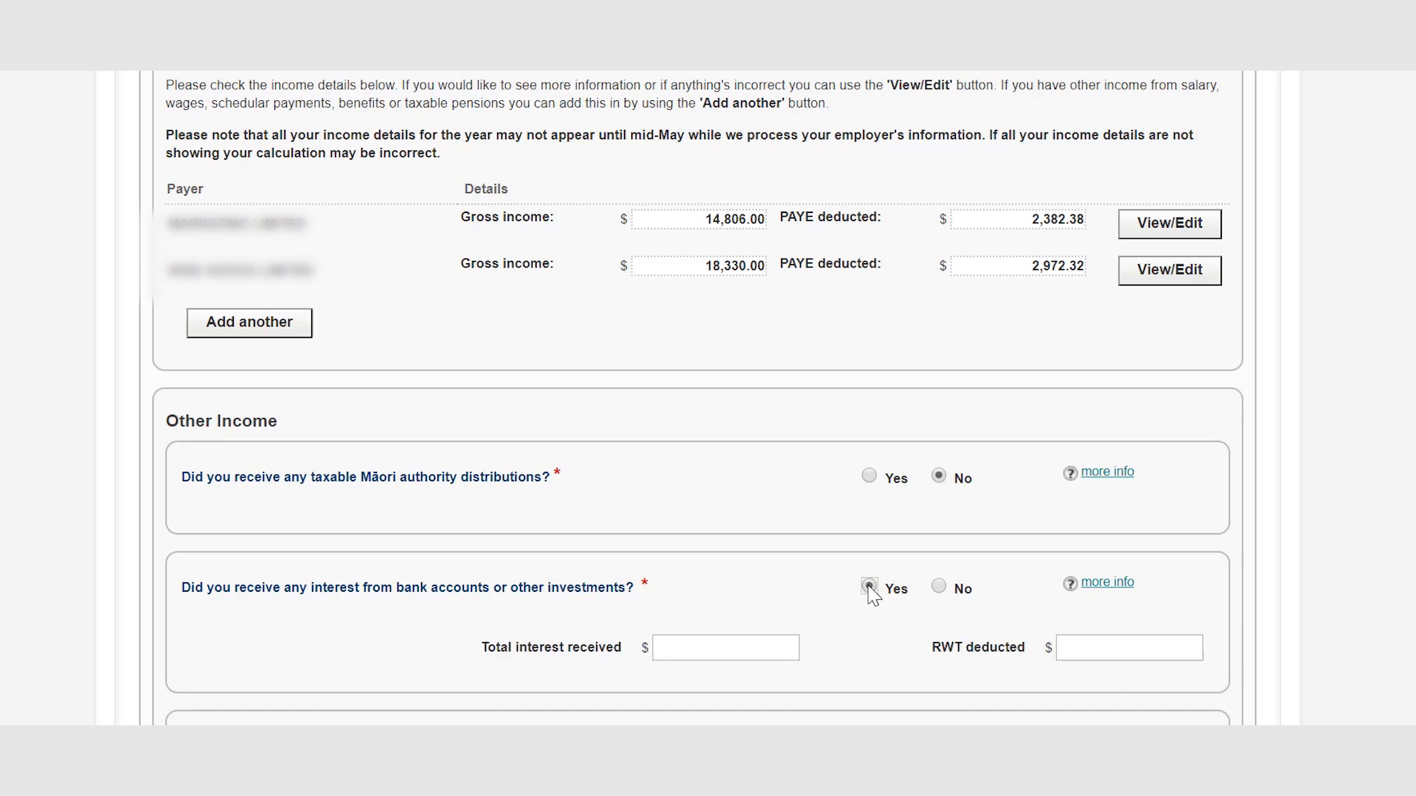
{"action": "left_click", "coordinate": [693, 656]}
{"action": "type", "text": "1000"}
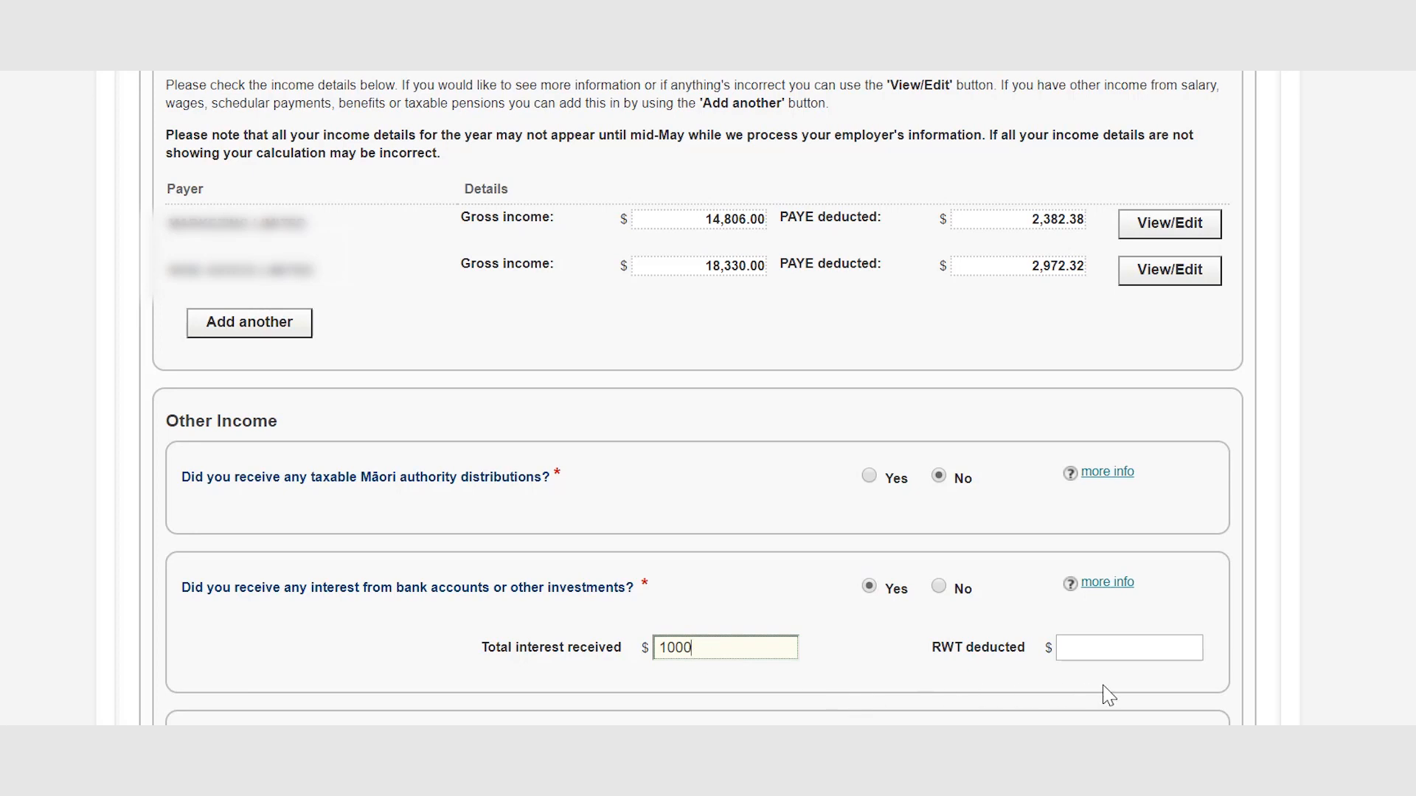
{"action": "left_click", "coordinate": [1113, 655]}
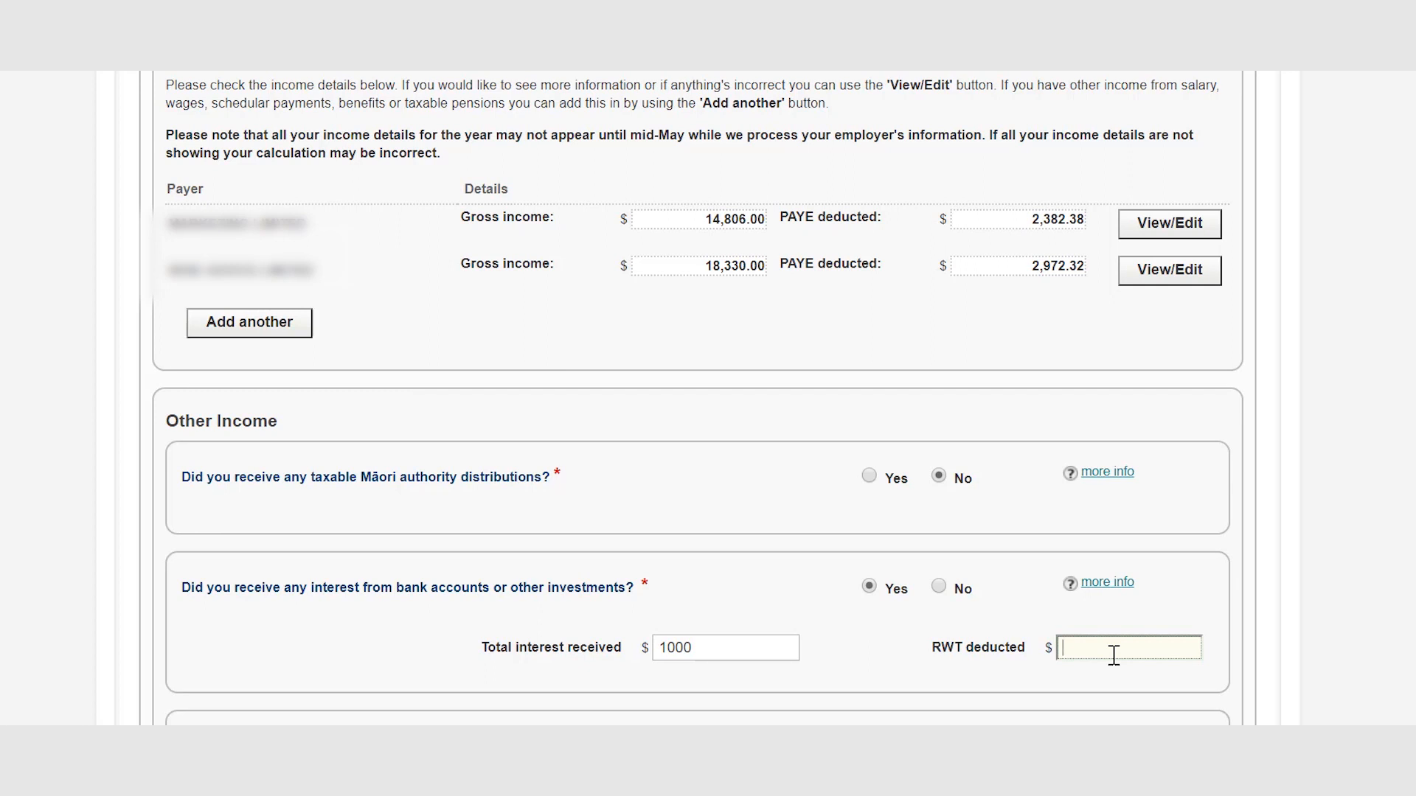
{"action": "type", "text": "330"}
Step: Answer No to dividend income and to taxable profit or loss from the sale of real estate
{"action": "scroll", "coordinate": [1113, 655], "scroll_direction": "down", "scroll_amount": 3}
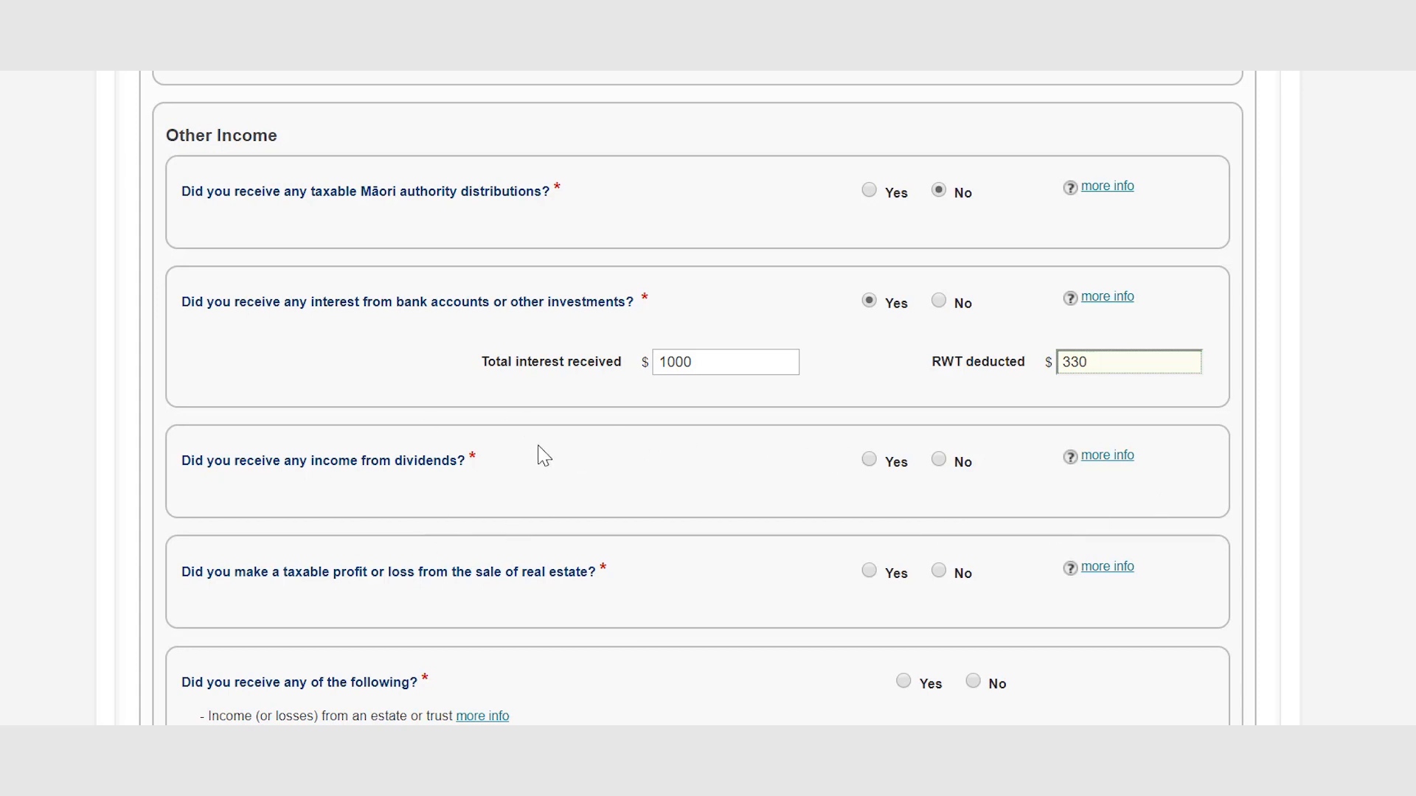
{"action": "left_click", "coordinate": [939, 461]}
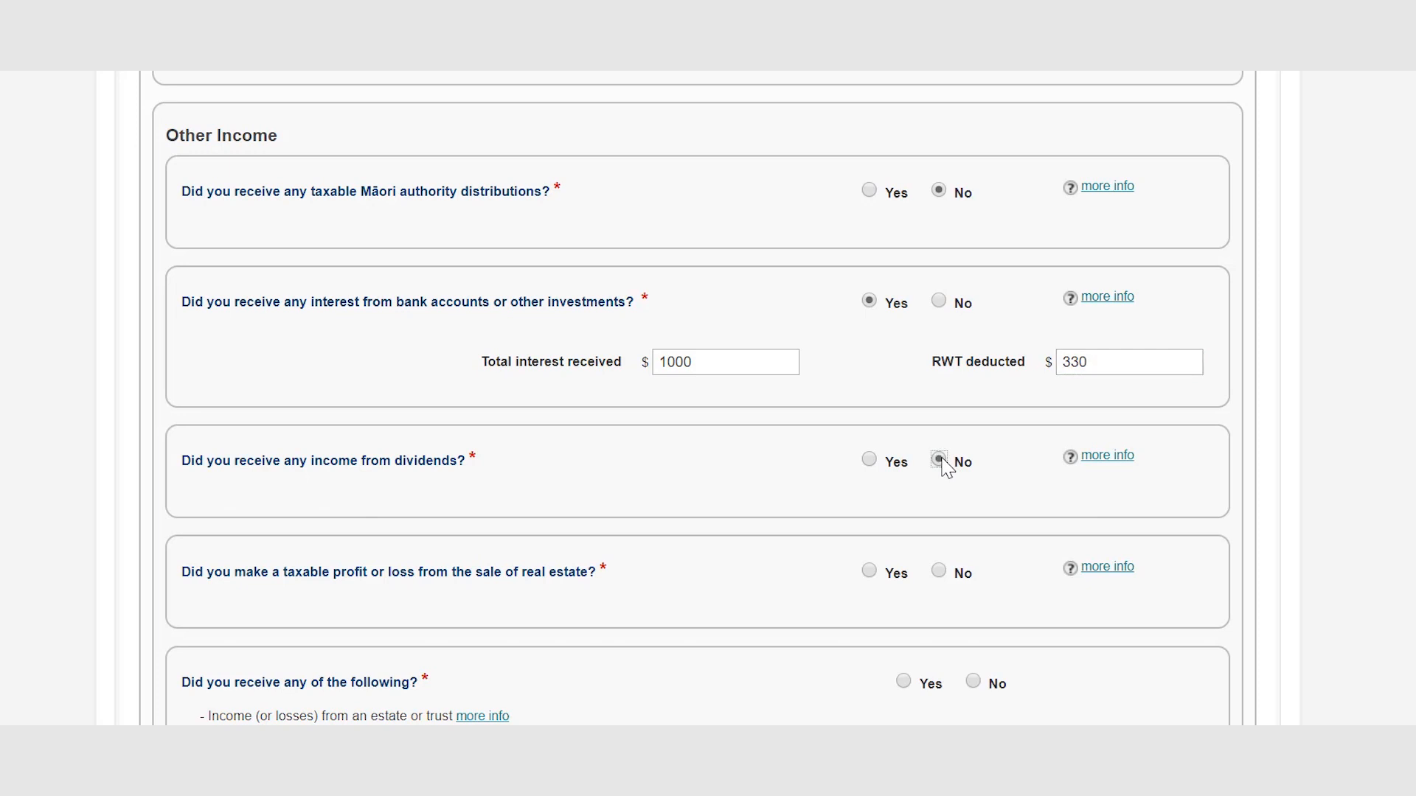
{"action": "scroll", "coordinate": [943, 446], "scroll_direction": "down", "scroll_amount": 2}
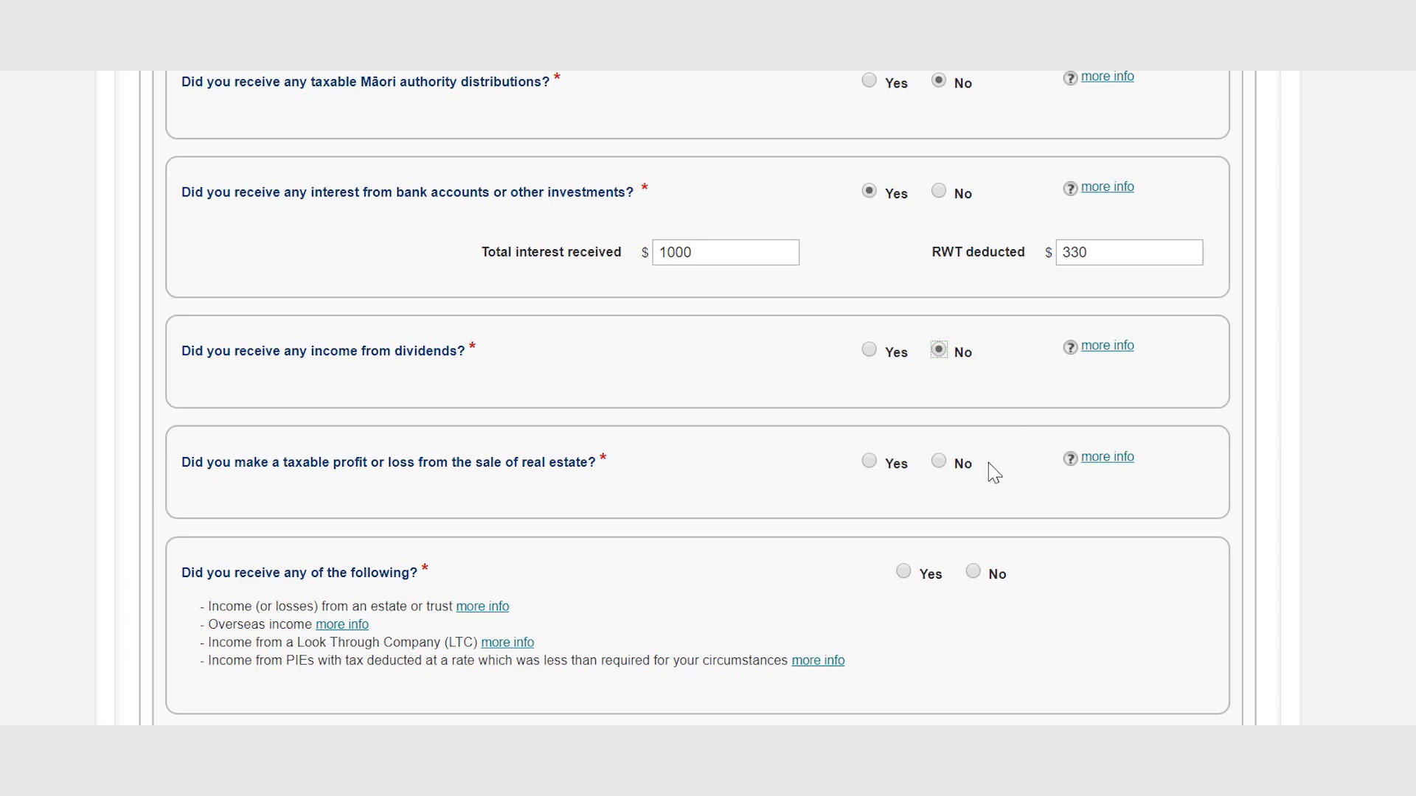
{"action": "left_click", "coordinate": [950, 467]}
Step: Answer No to trust, overseas, LTC and PIE income, both untaxed income questions, and the losses, imputation credits and provisional tax question
{"action": "scroll", "coordinate": [586, 514], "scroll_direction": "down", "scroll_amount": 2}
{"action": "scroll", "coordinate": [590, 515], "scroll_direction": "down", "scroll_amount": 1}
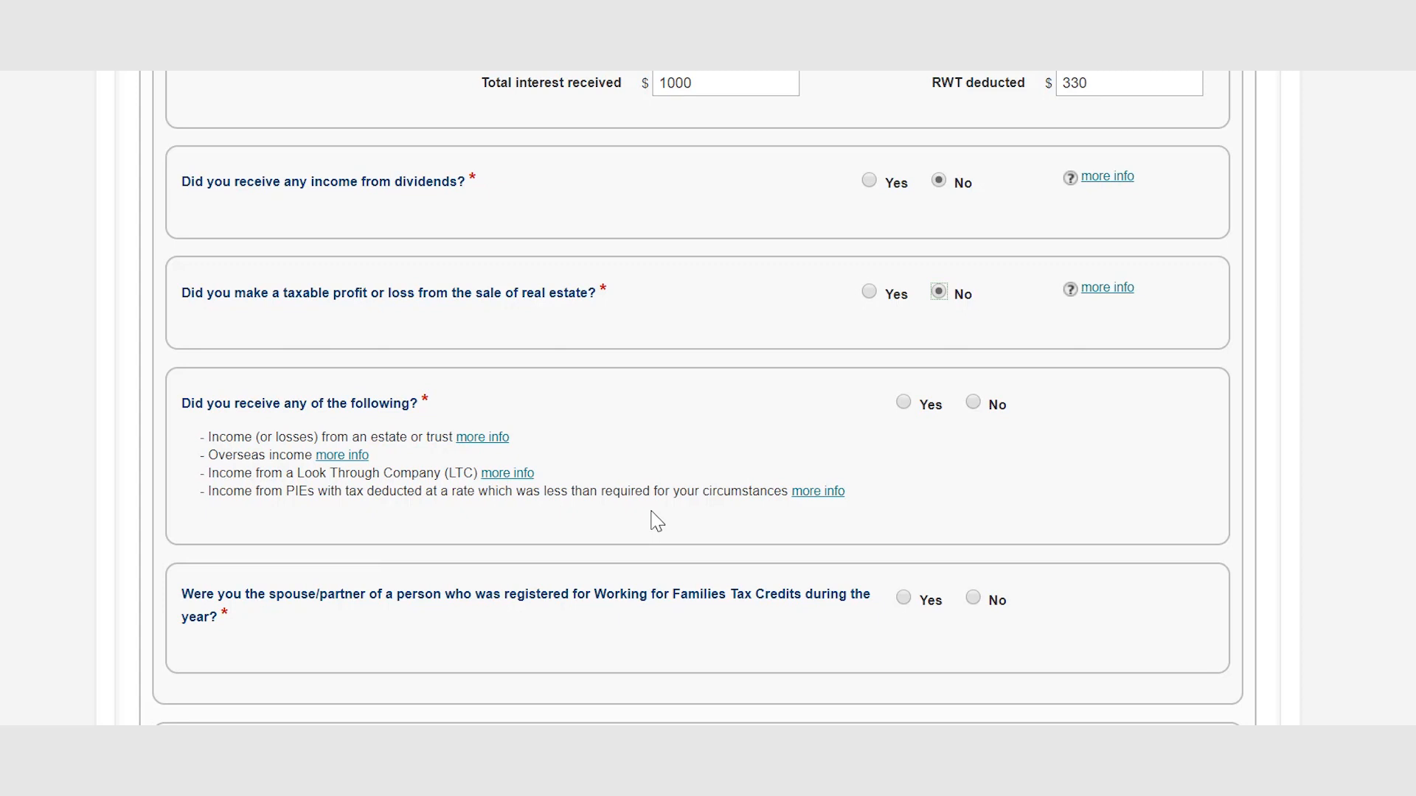
{"action": "left_click", "coordinate": [973, 402]}
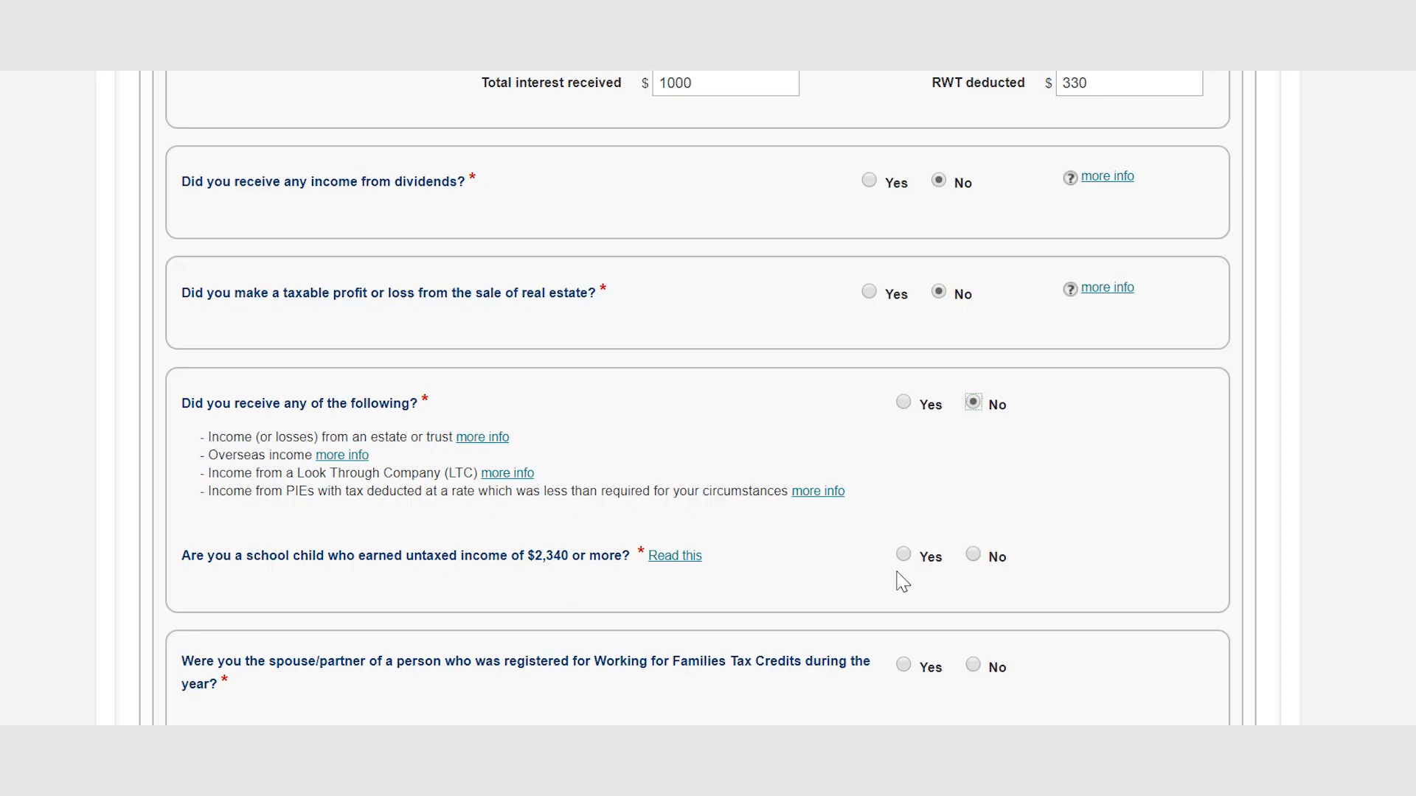
{"action": "left_click", "coordinate": [980, 558]}
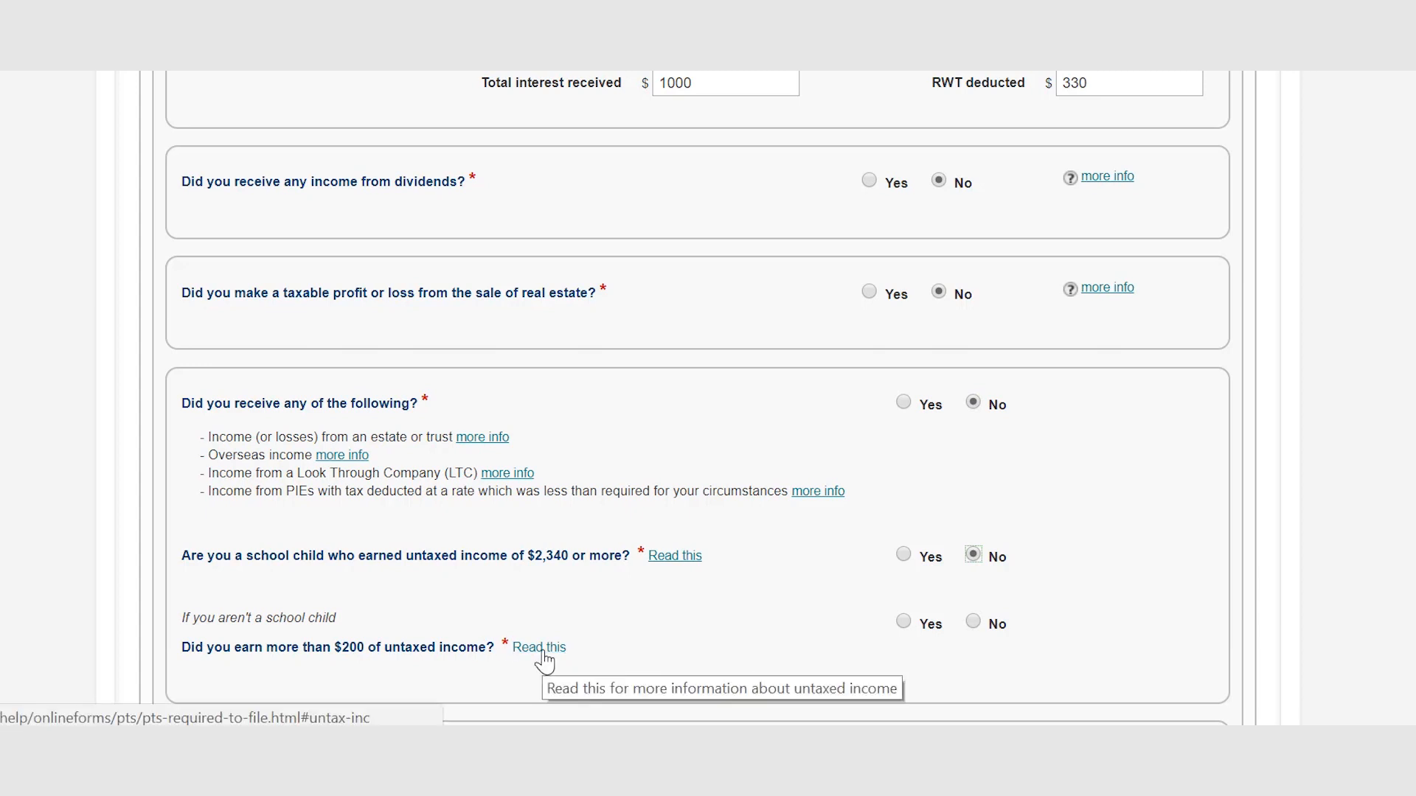
{"action": "left_click", "coordinate": [973, 623]}
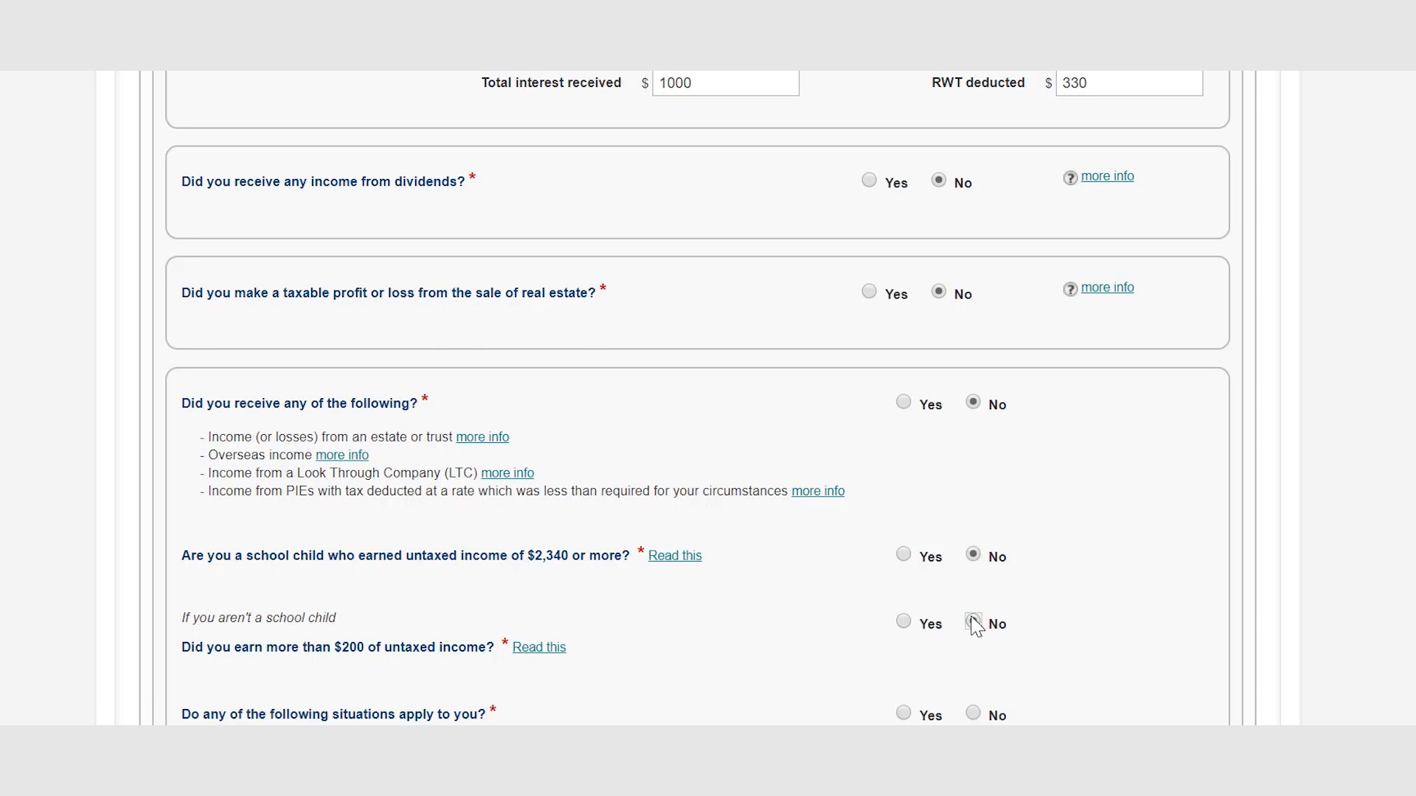
{"action": "scroll", "coordinate": [974, 615], "scroll_direction": "down", "scroll_amount": 3}
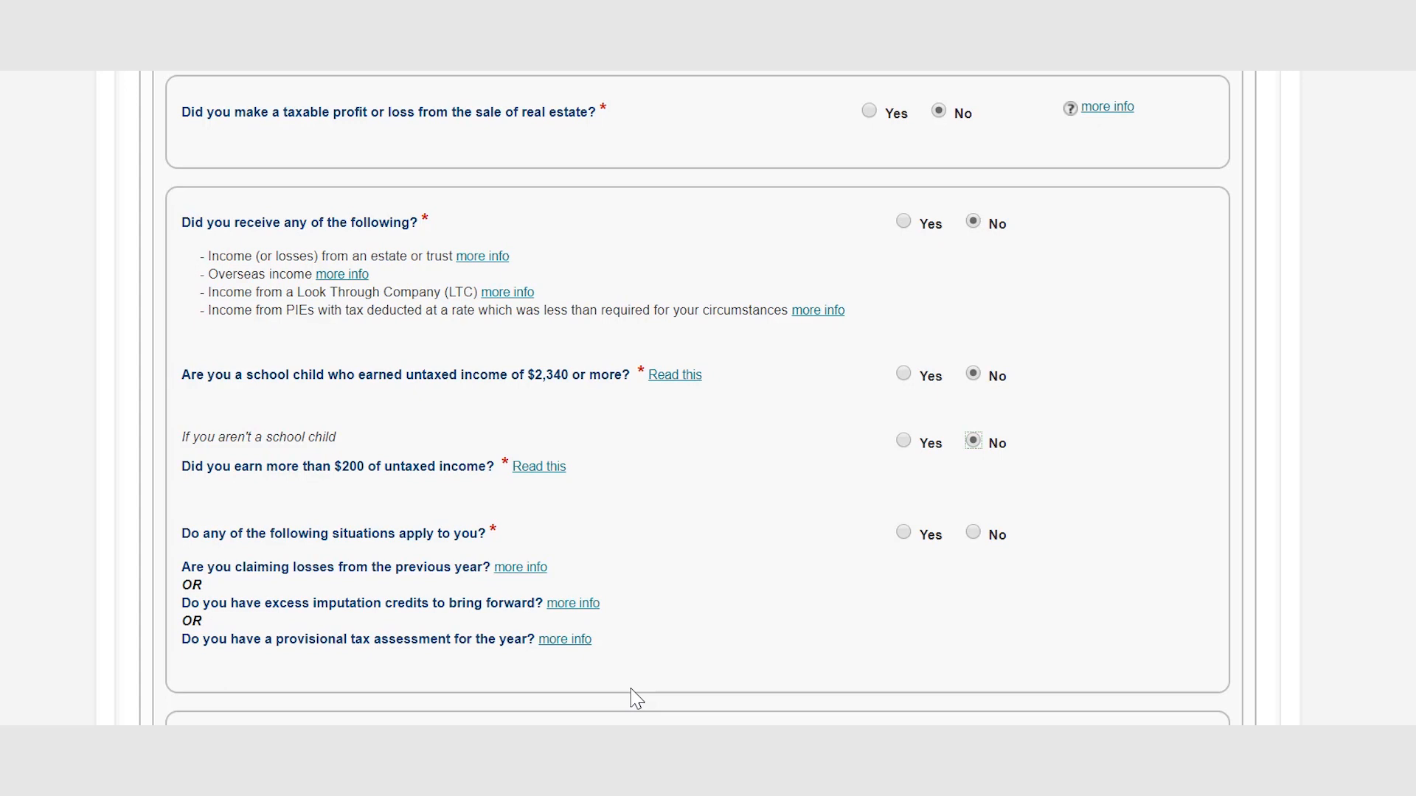
{"action": "left_click", "coordinate": [974, 534]}
Step: Answer No to being the partner of a Working for Families registrant and to receiving employer shares, and continue to the other details
{"action": "scroll", "coordinate": [975, 546], "scroll_direction": "down", "scroll_amount": 3}
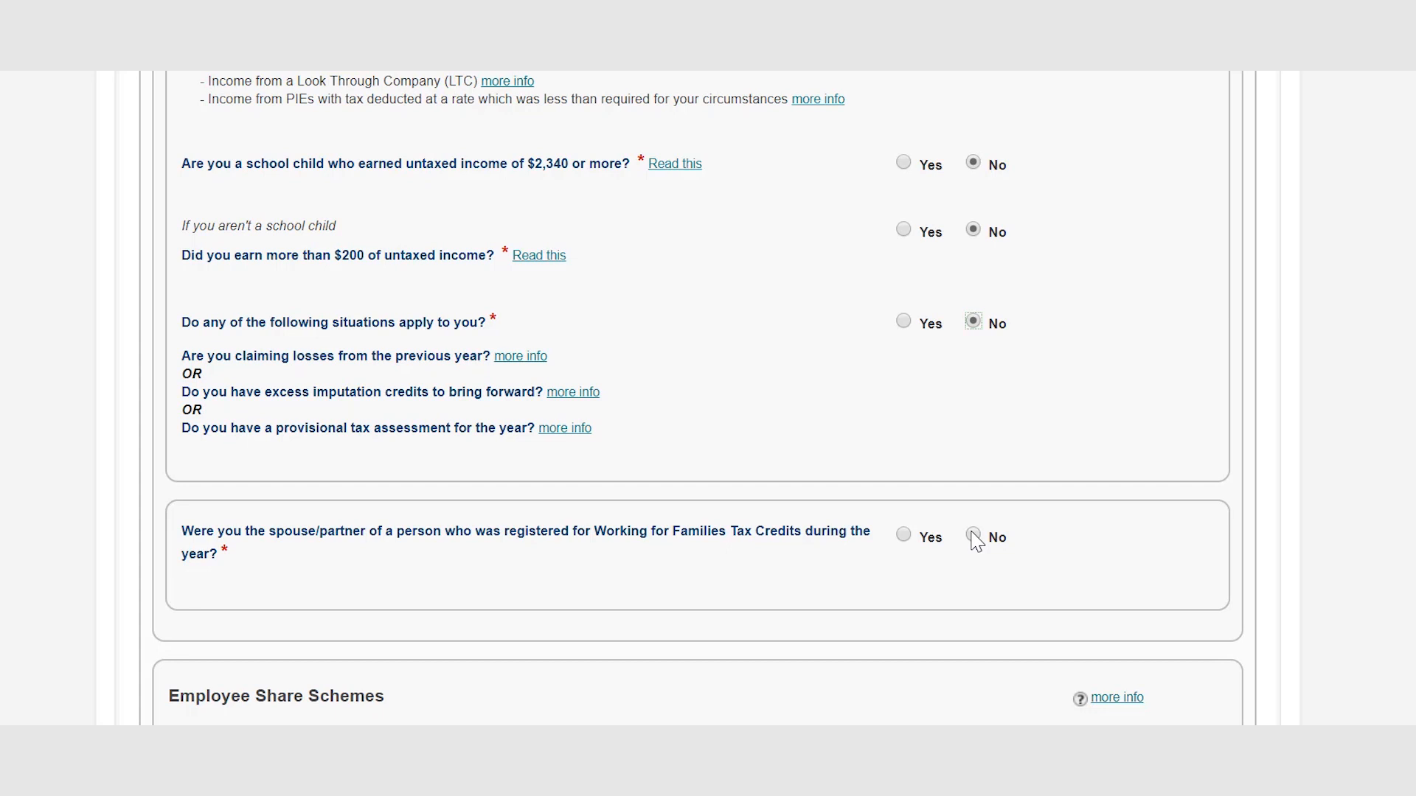
{"action": "left_click", "coordinate": [974, 538]}
{"action": "scroll", "coordinate": [975, 540], "scroll_direction": "down", "scroll_amount": 2}
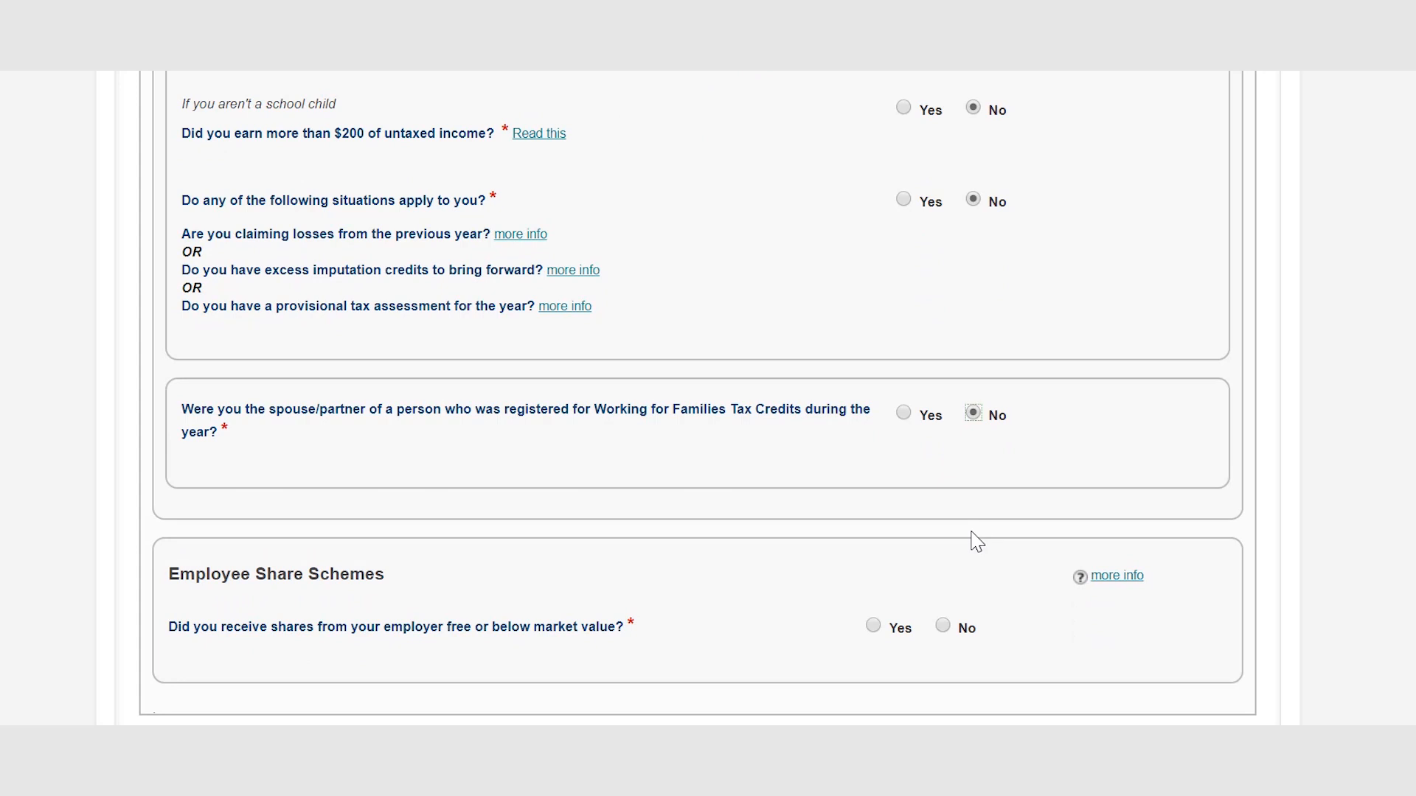
{"action": "scroll", "coordinate": [977, 542], "scroll_direction": "down", "scroll_amount": 2}
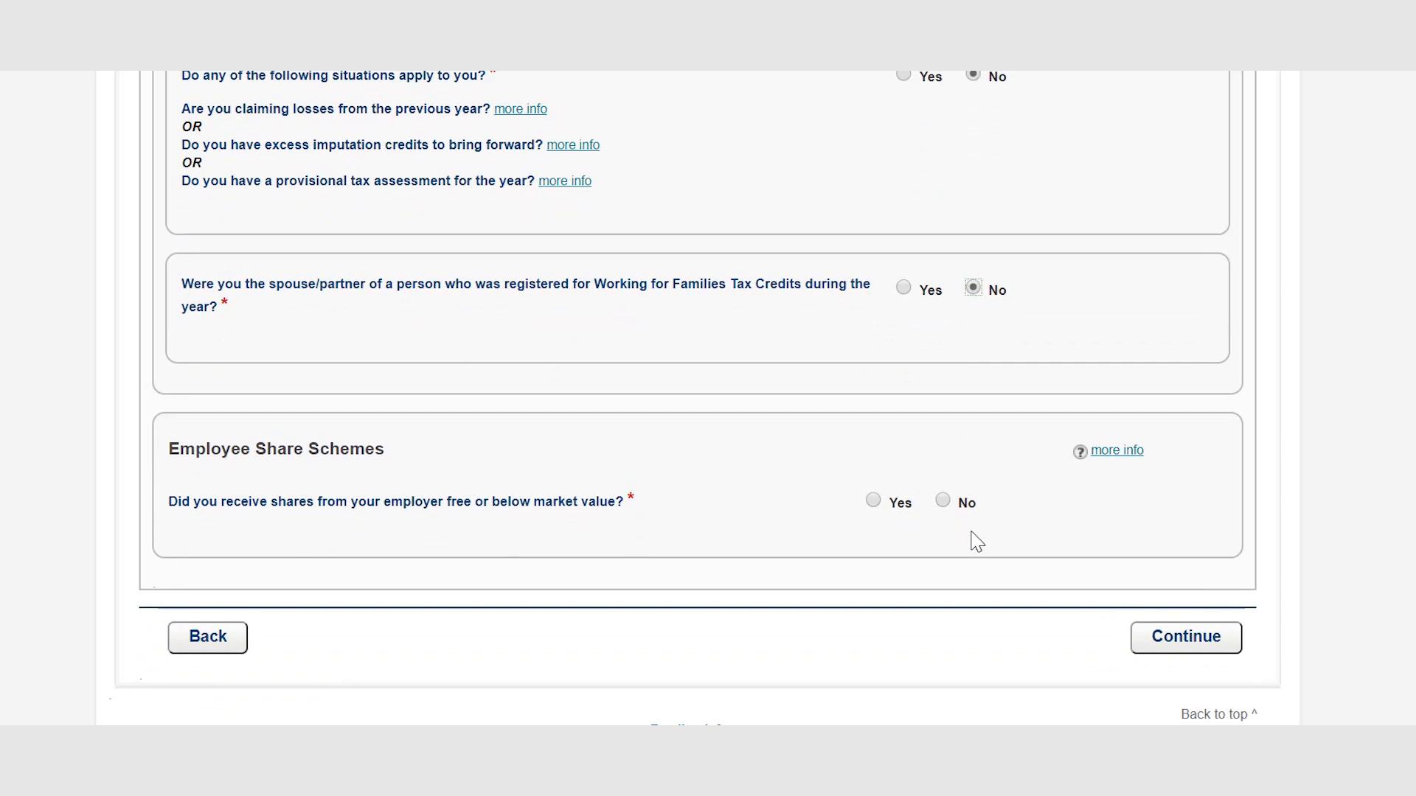
{"action": "left_click", "coordinate": [942, 503]}
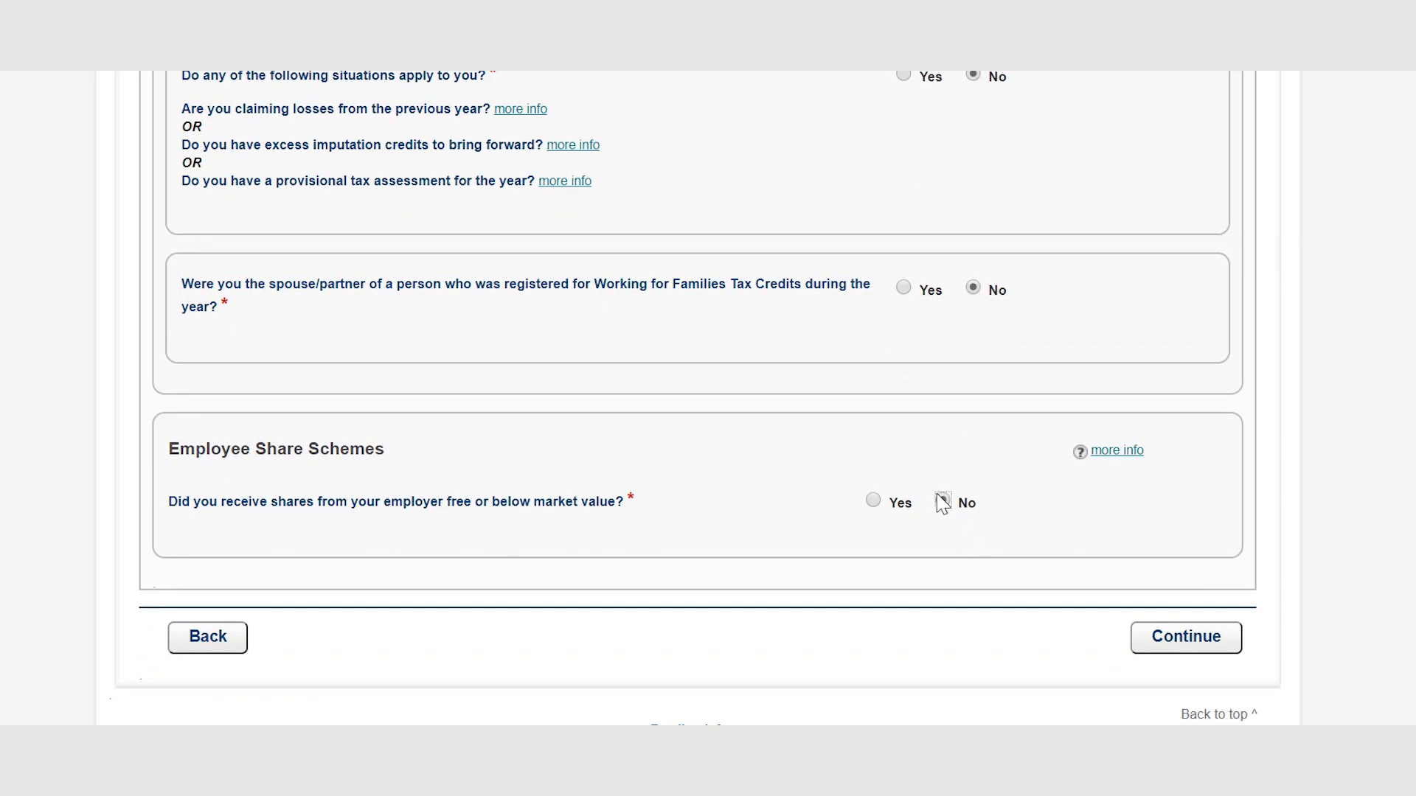
{"action": "left_click", "coordinate": [1222, 642]}
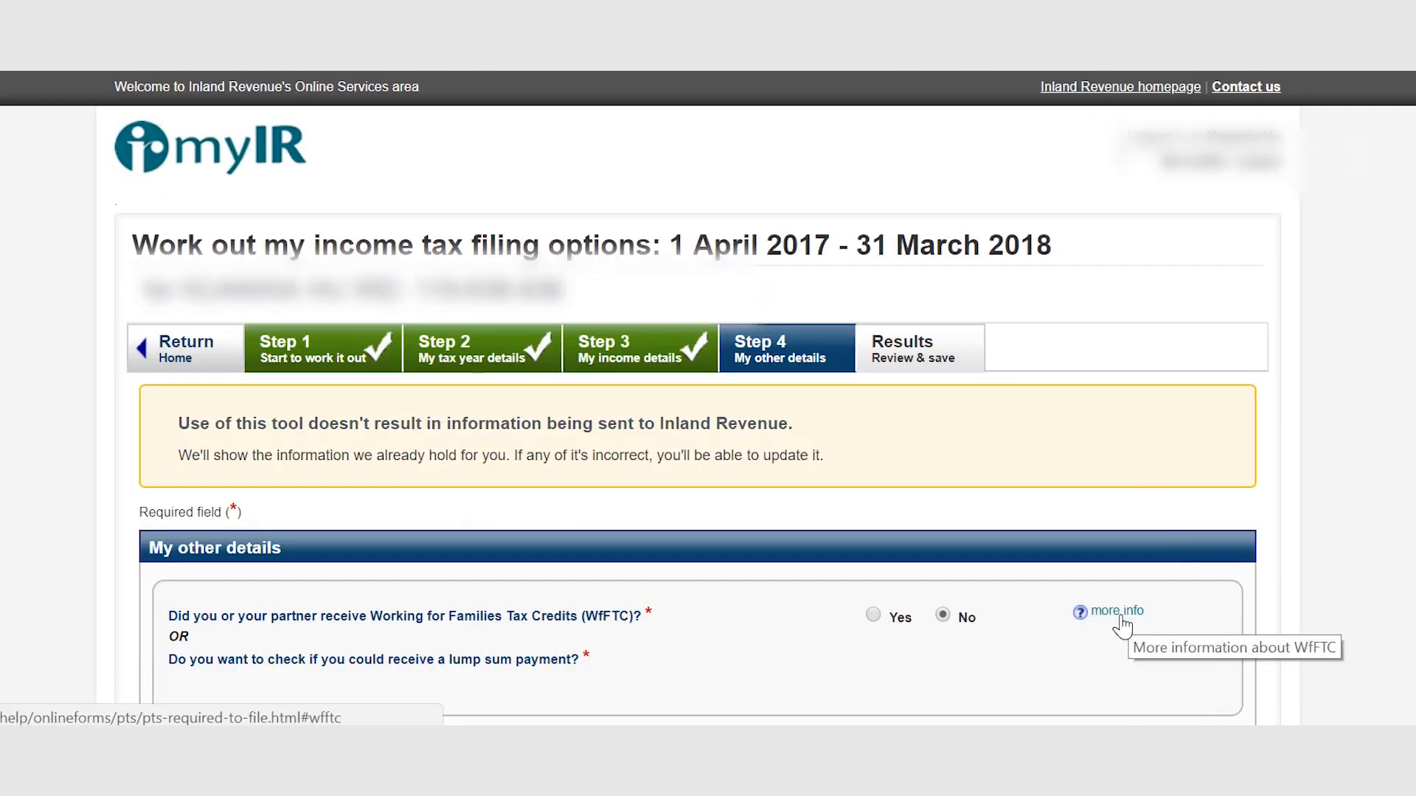
Step: Answer No to claiming expenses and to qualifying for the Independent Earner Tax Credit, and go to the results
{"action": "scroll", "coordinate": [1122, 626], "scroll_direction": "down", "scroll_amount": 3}
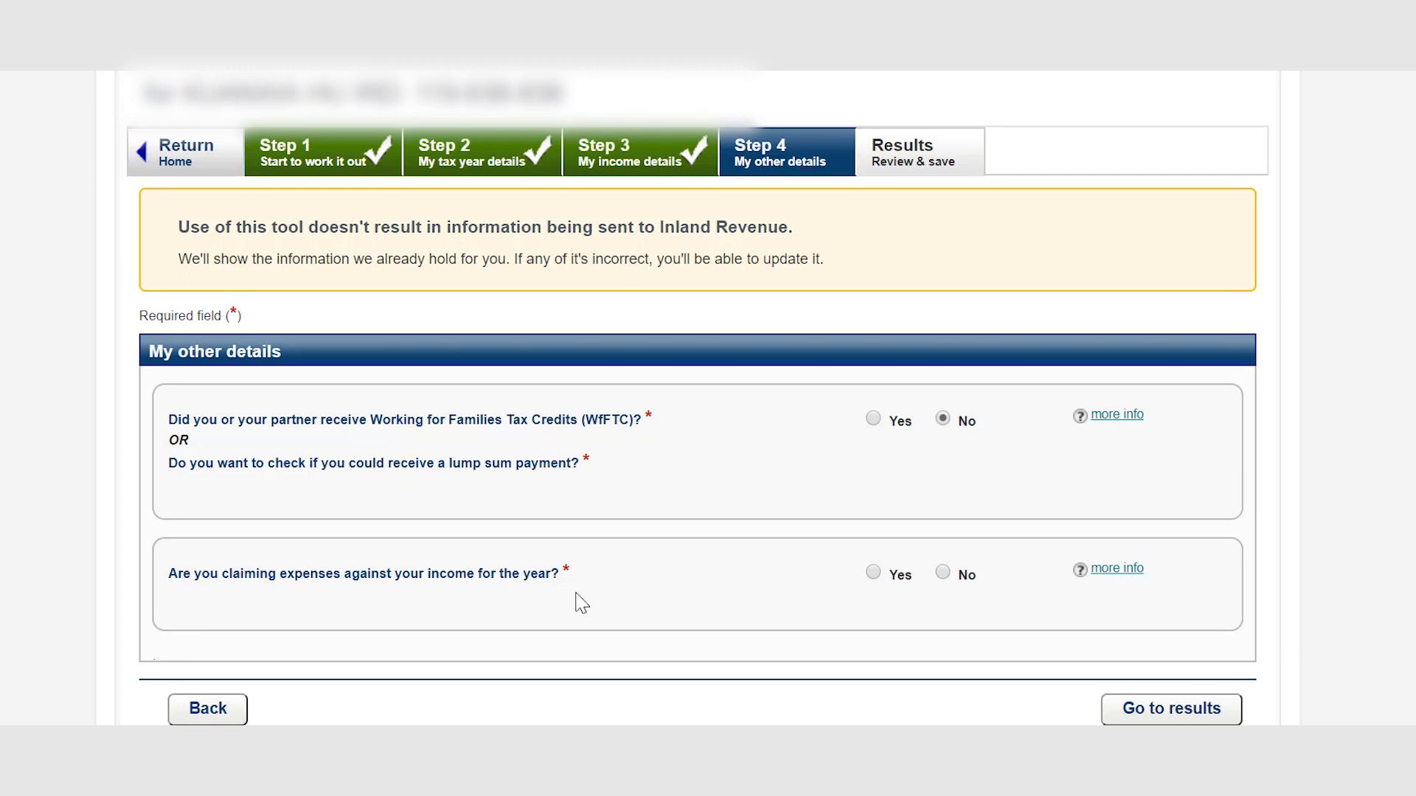
{"action": "left_click", "coordinate": [943, 573]}
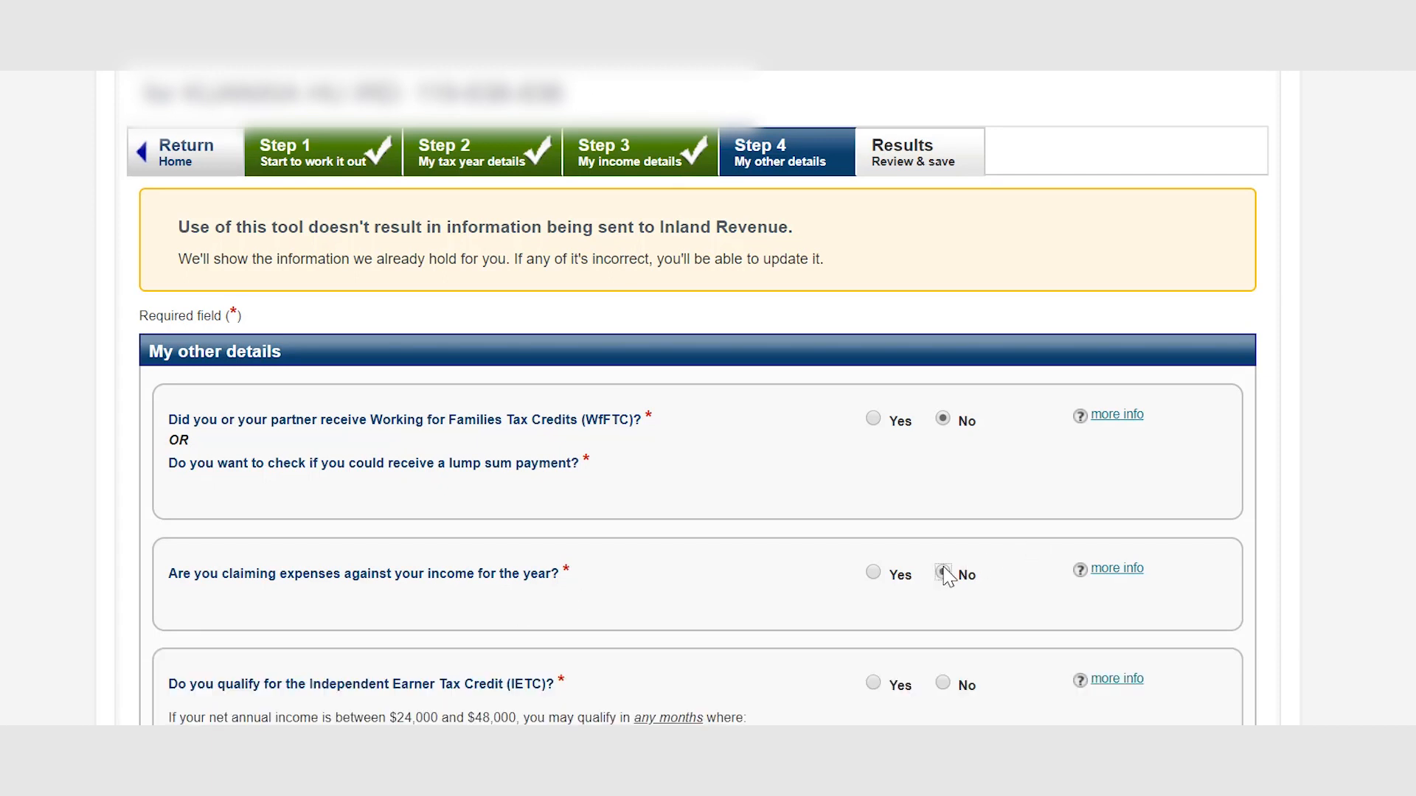
{"action": "scroll", "coordinate": [945, 575], "scroll_direction": "down", "scroll_amount": 4}
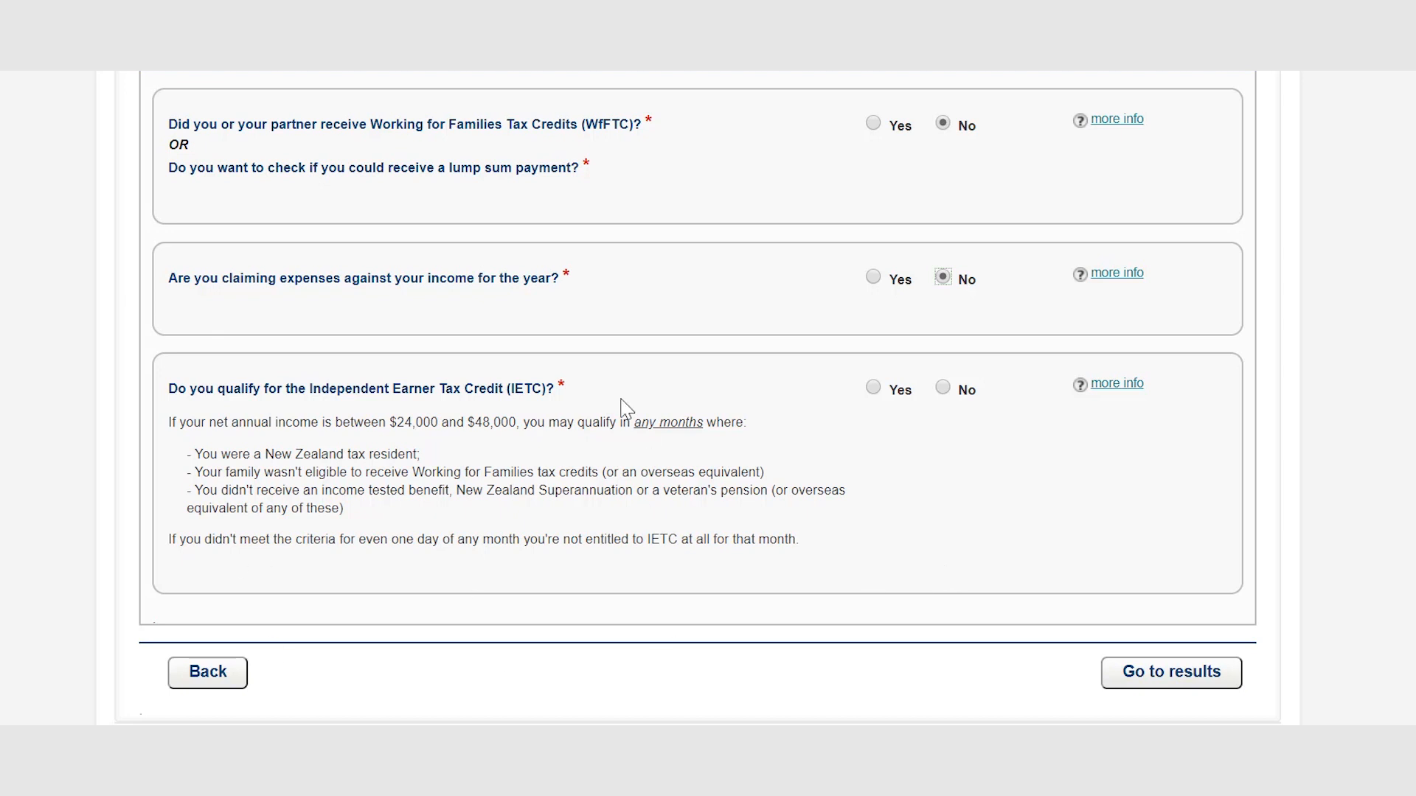
{"action": "left_click", "coordinate": [945, 390]}
{"action": "left_click", "coordinate": [1170, 684]}
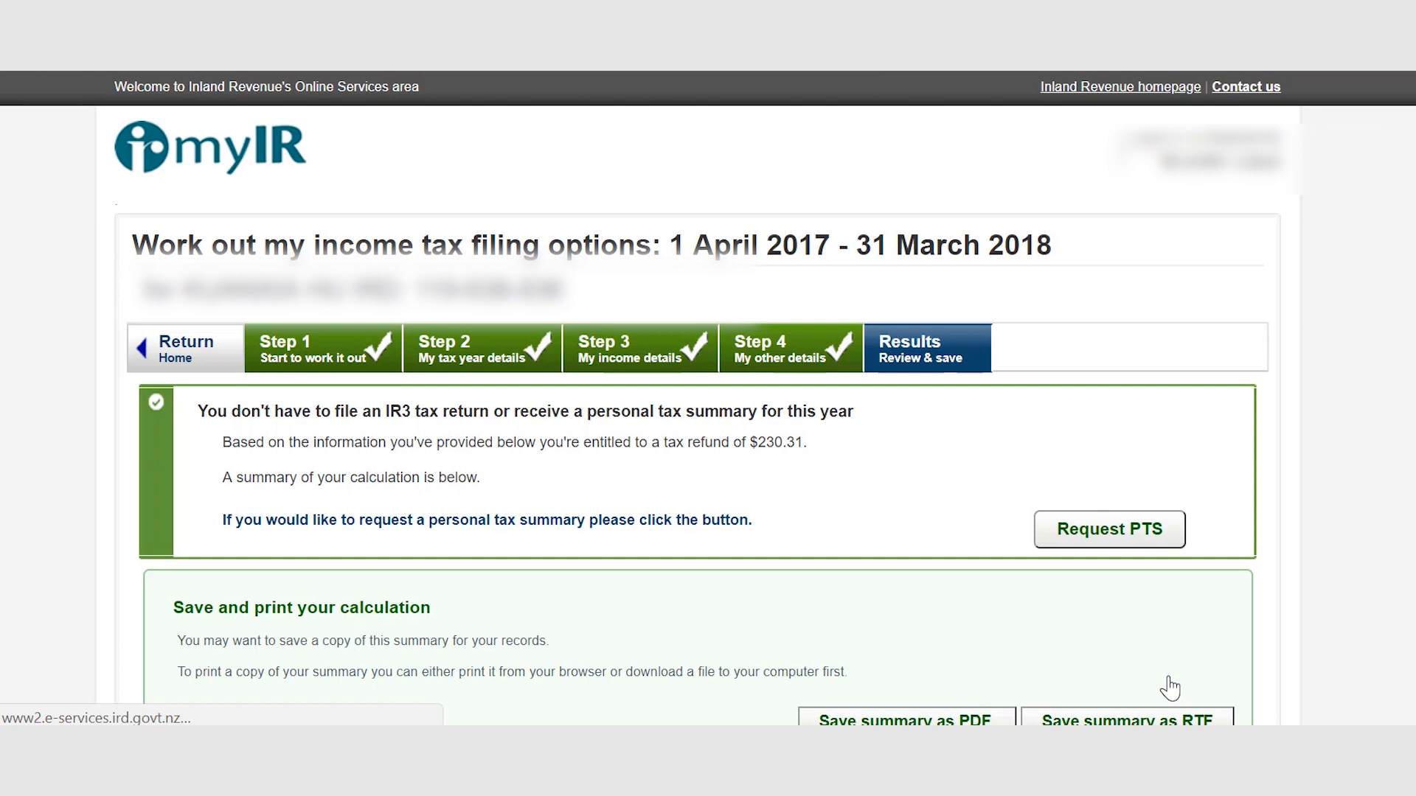
Step: Review the filing result, the taxable income and tax calculation breakdowns, and the options for requesting a PTS or saving the summary
{"action": "scroll", "coordinate": [1170, 688], "scroll_direction": "down", "scroll_amount": 4}
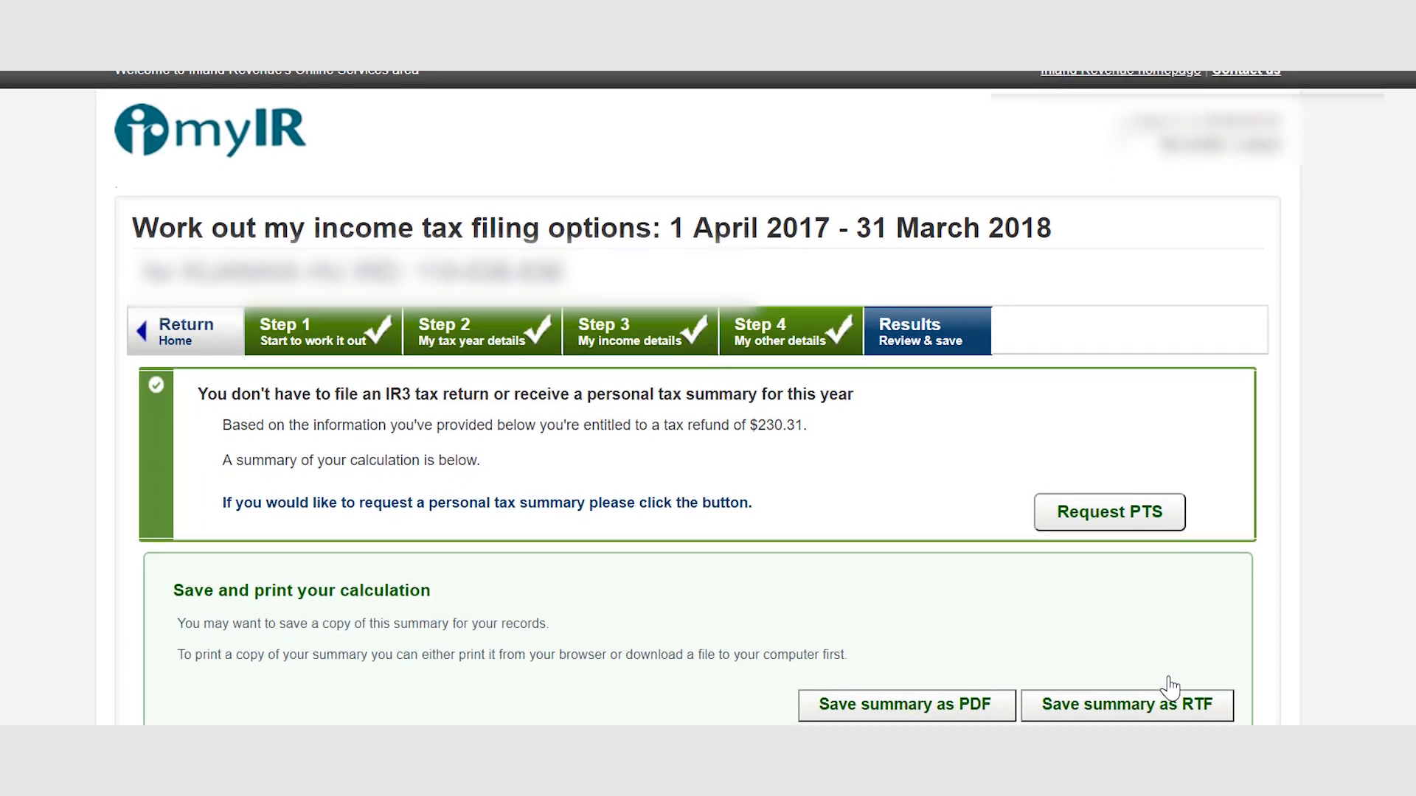
{"action": "scroll", "coordinate": [1170, 688], "scroll_direction": "down", "scroll_amount": 7}
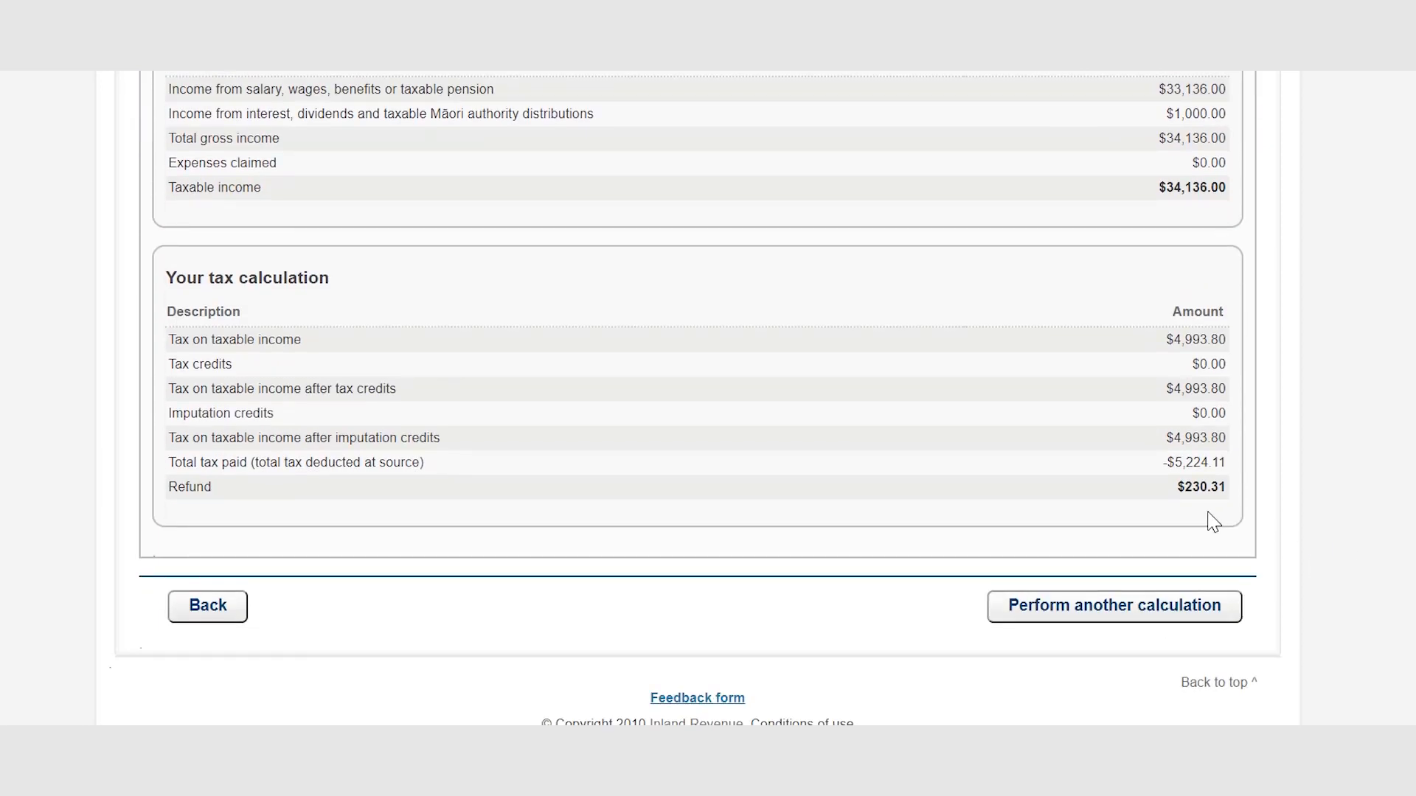
{"action": "scroll", "coordinate": [1209, 509], "scroll_direction": "up", "scroll_amount": 2}
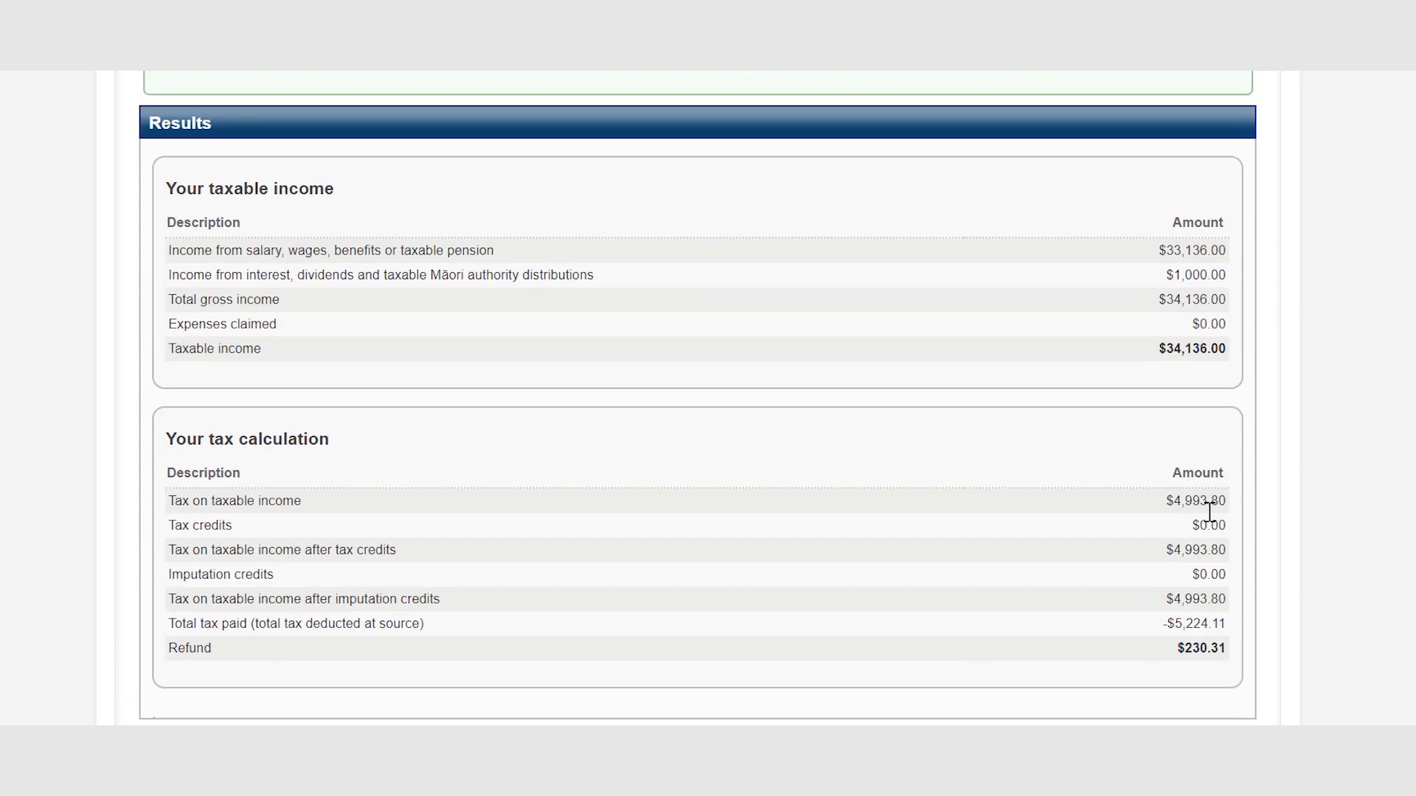
{"action": "scroll", "coordinate": [1208, 513], "scroll_direction": "down", "scroll_amount": 4}
{"action": "scroll", "coordinate": [1210, 524], "scroll_direction": "up", "scroll_amount": 1}
{"action": "scroll", "coordinate": [1209, 524], "scroll_direction": "up", "scroll_amount": 10}
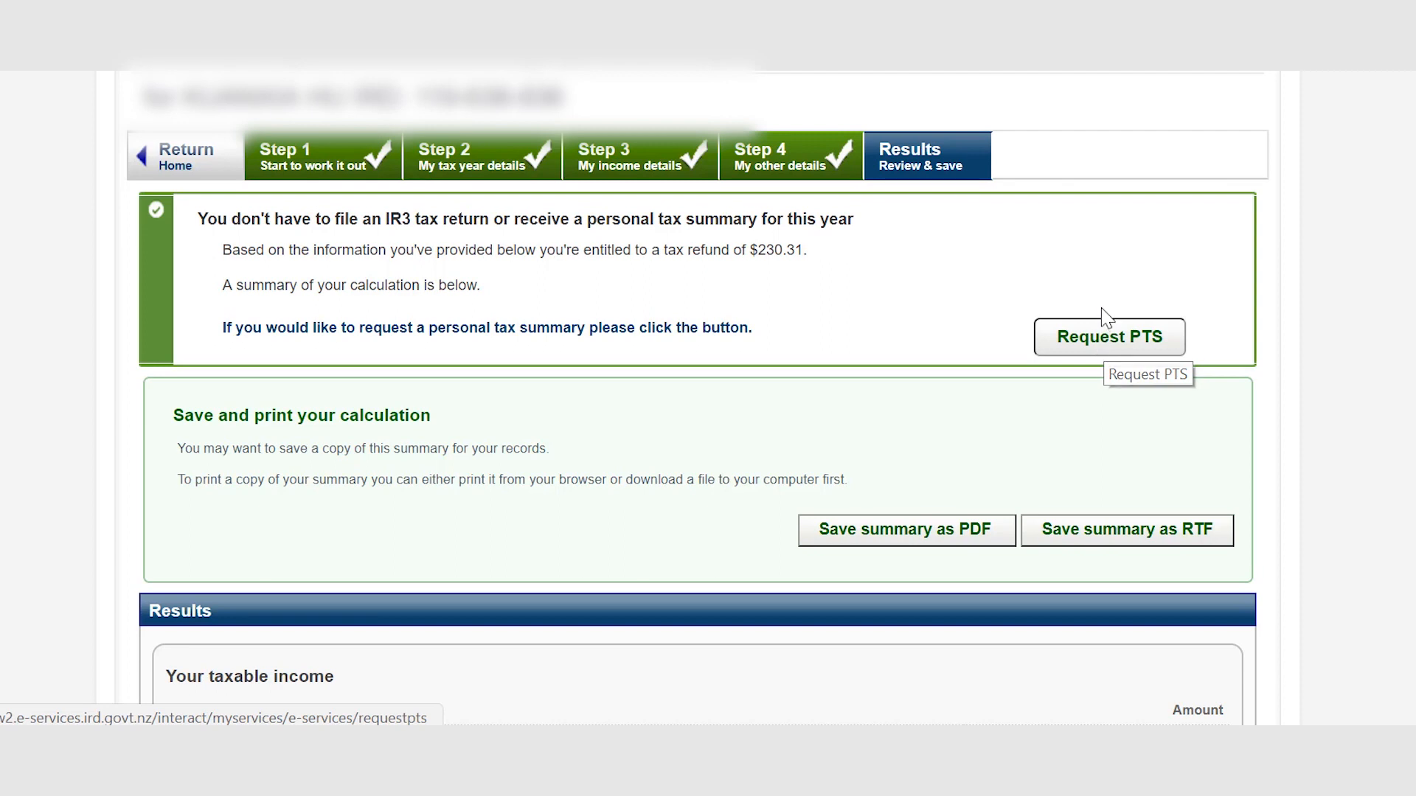
{"action": "scroll", "coordinate": [1100, 307], "scroll_direction": "down", "scroll_amount": 1}
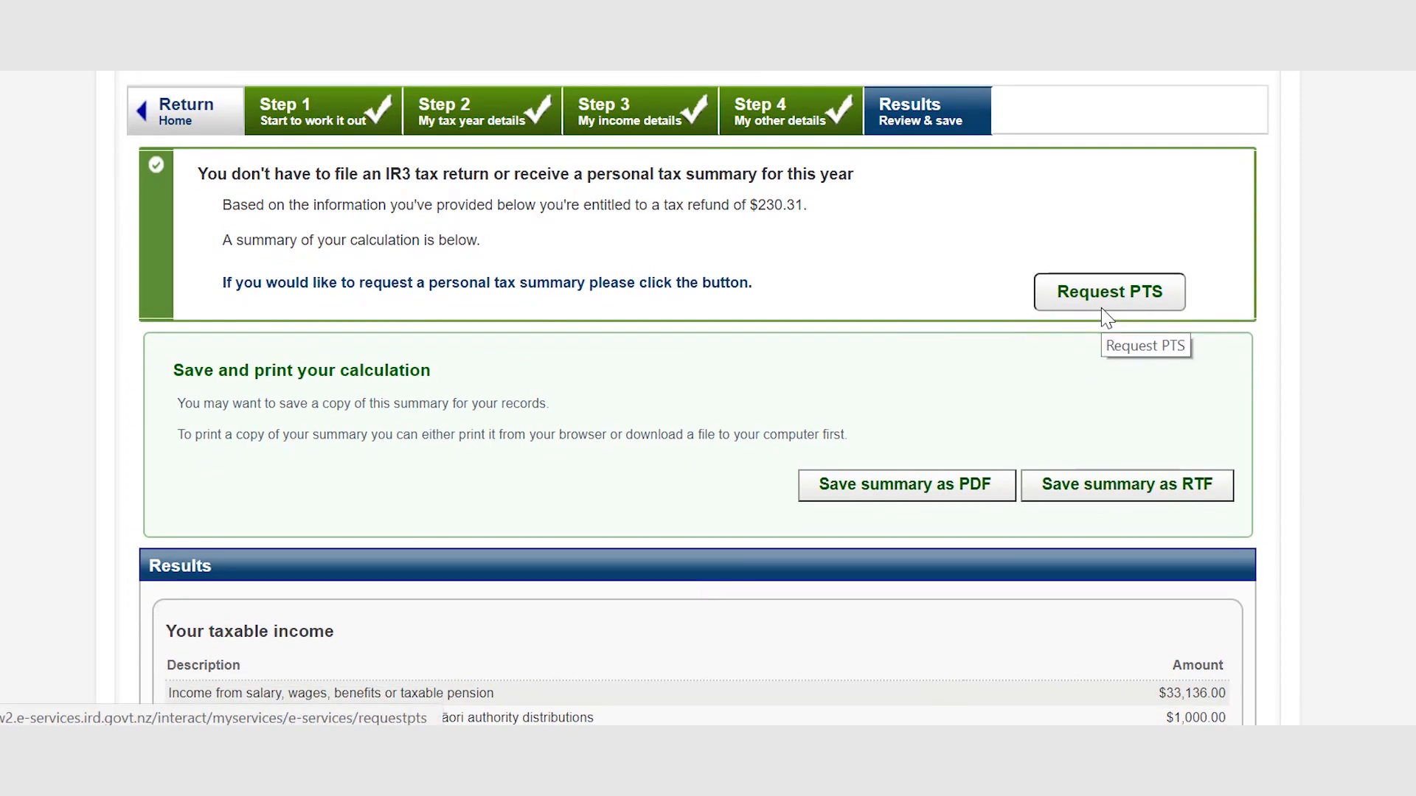